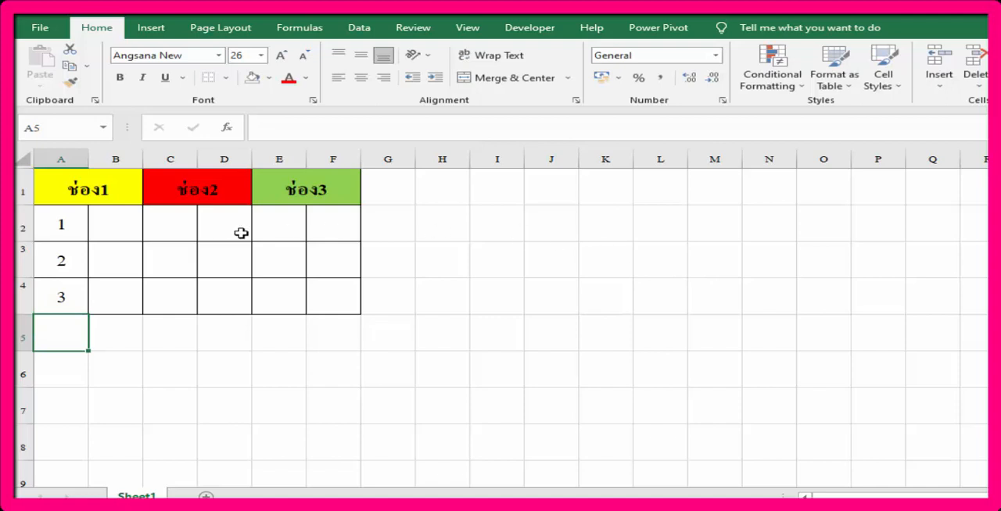
# Step: Enter the text faces *_*, ^_^ and #_# in cells B2, B3 and B4 beside numbers 1 to 3
pyautogui.click(127, 228)
pyautogui.write('*')
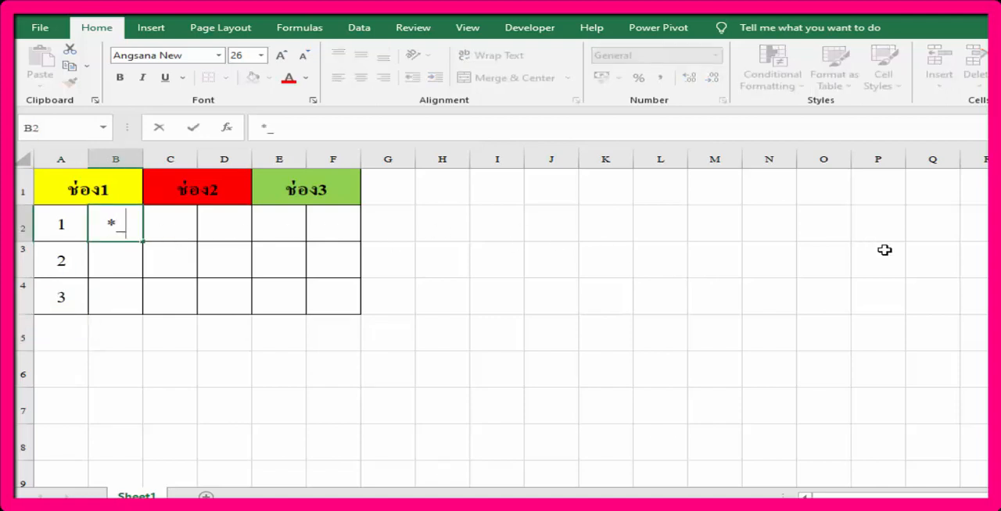
pyautogui.press('Return')
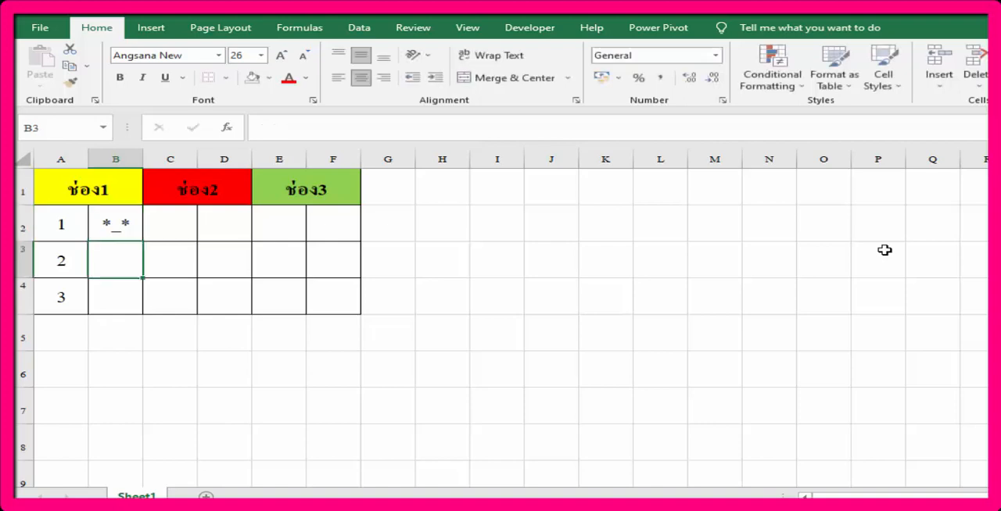
pyautogui.write('^')
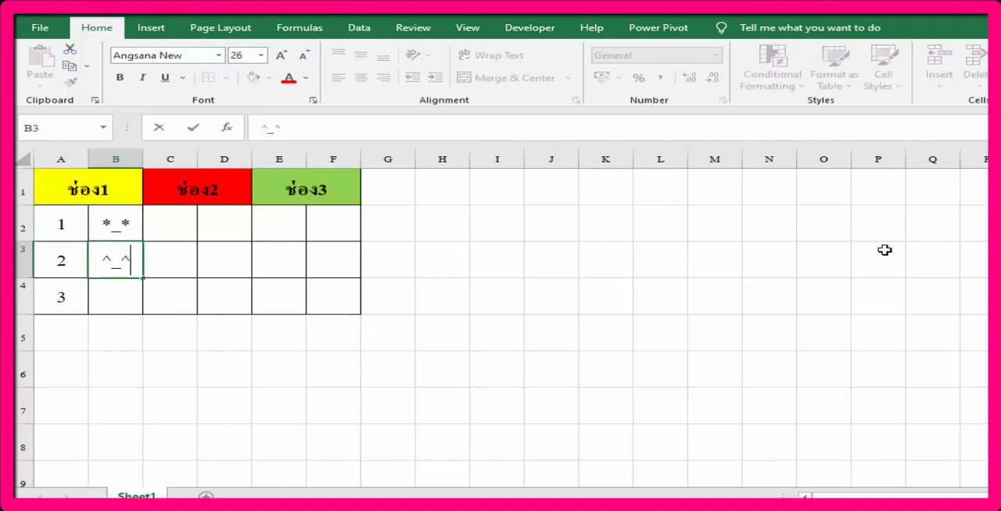
pyautogui.write('_^')
pyautogui.press('Return')
pyautogui.write('#')
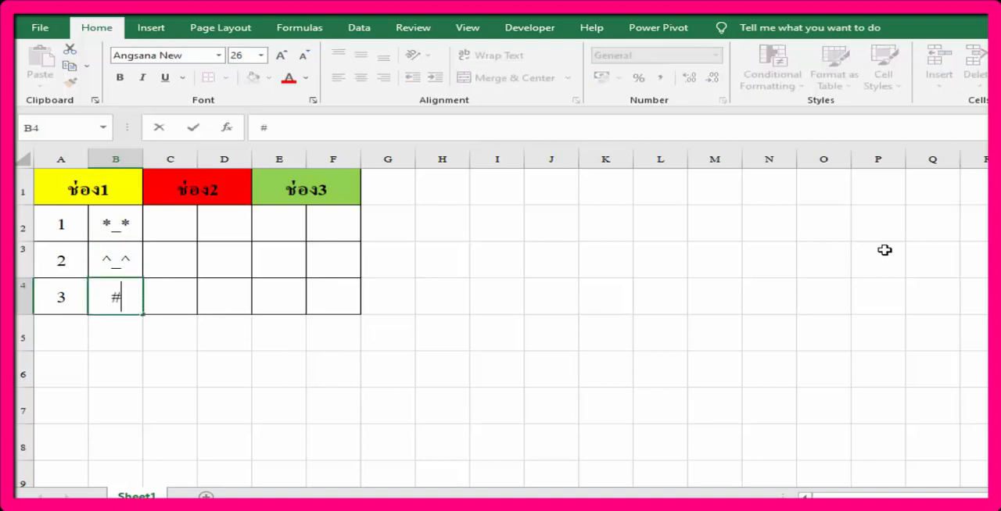
pyautogui.write('_#')
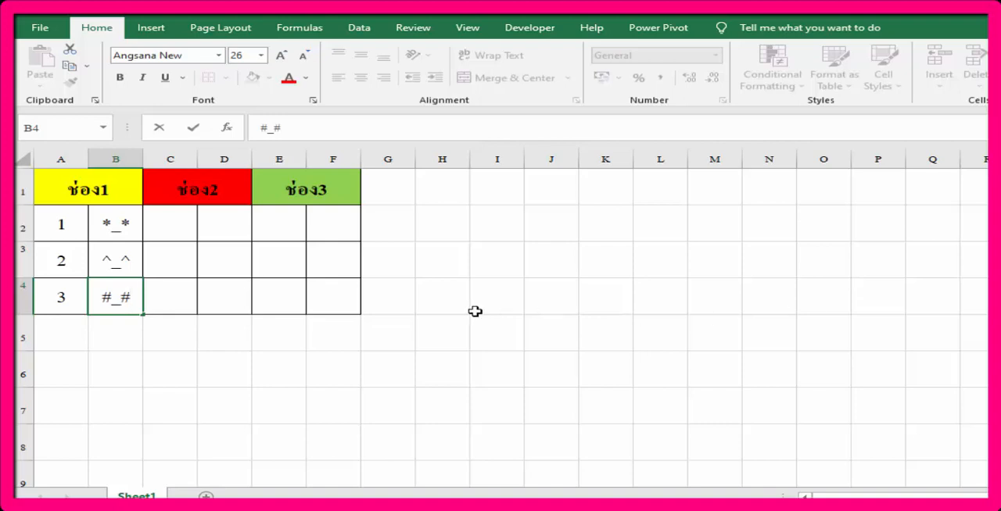
pyautogui.press('Return')
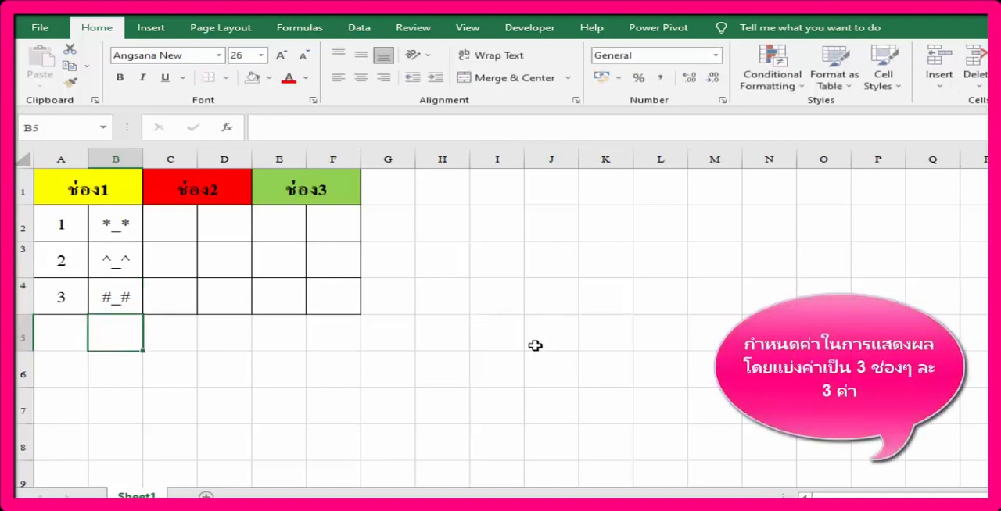
# Step: Fill the numbers and faces in A2:B4 across to column F
pyautogui.moveTo(74, 227); pyautogui.dragTo(109, 290)
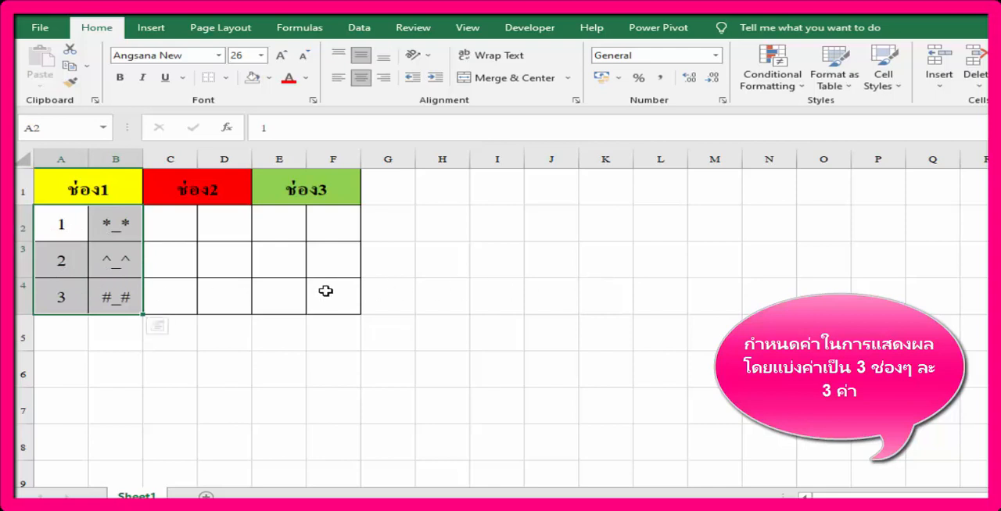
pyautogui.moveTo(143, 314); pyautogui.dragTo(351, 309)
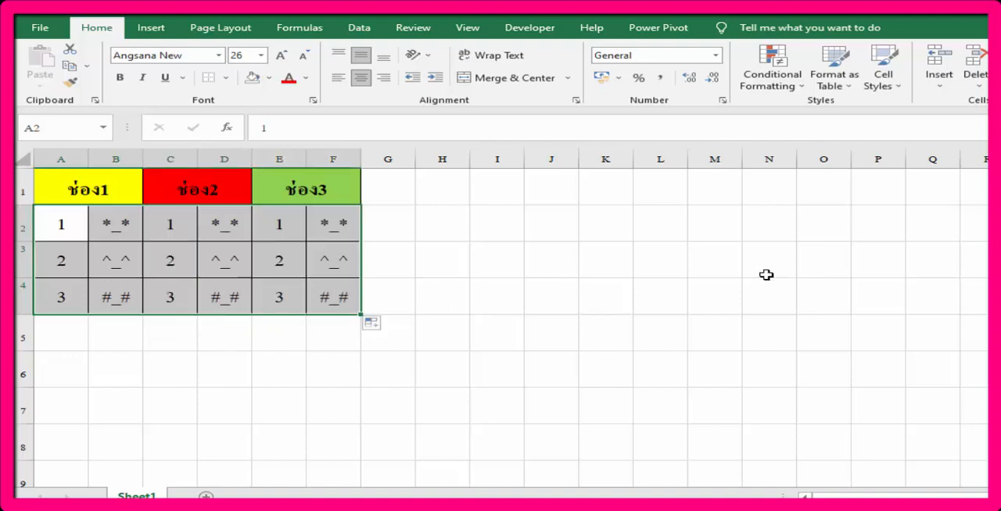
# Step: Fill the whole ช่อง1 block, A1:B4, with standard yellow
pyautogui.click(114, 186)
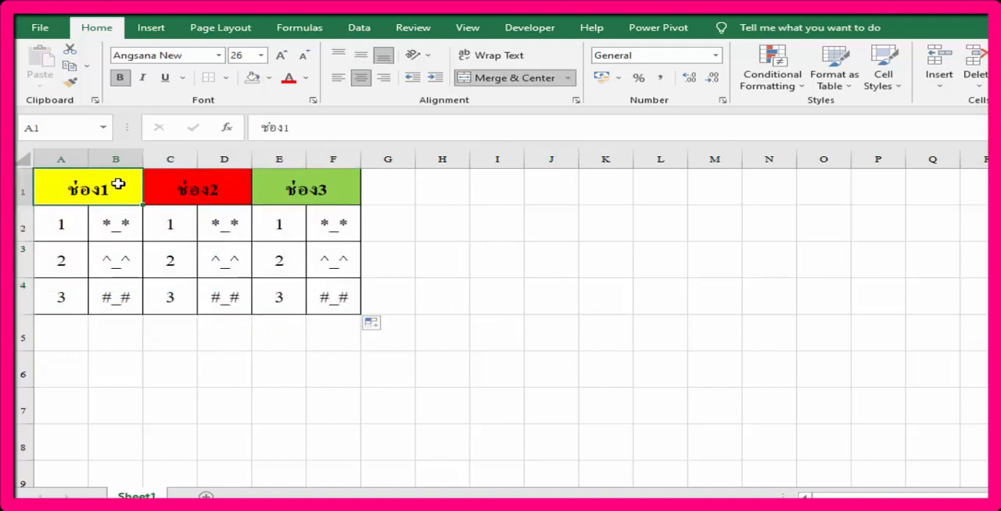
pyautogui.moveTo(118, 184); pyautogui.dragTo(109, 285)
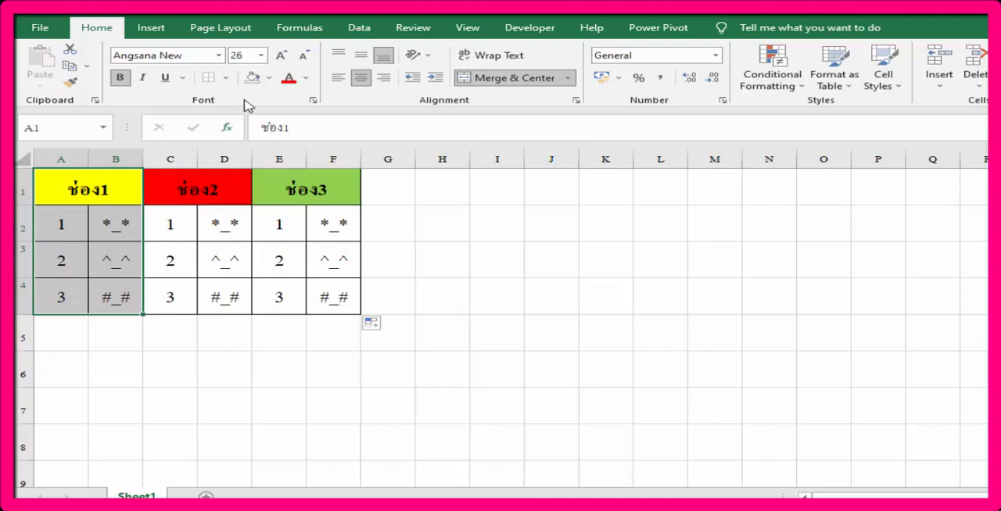
pyautogui.click(269, 78)
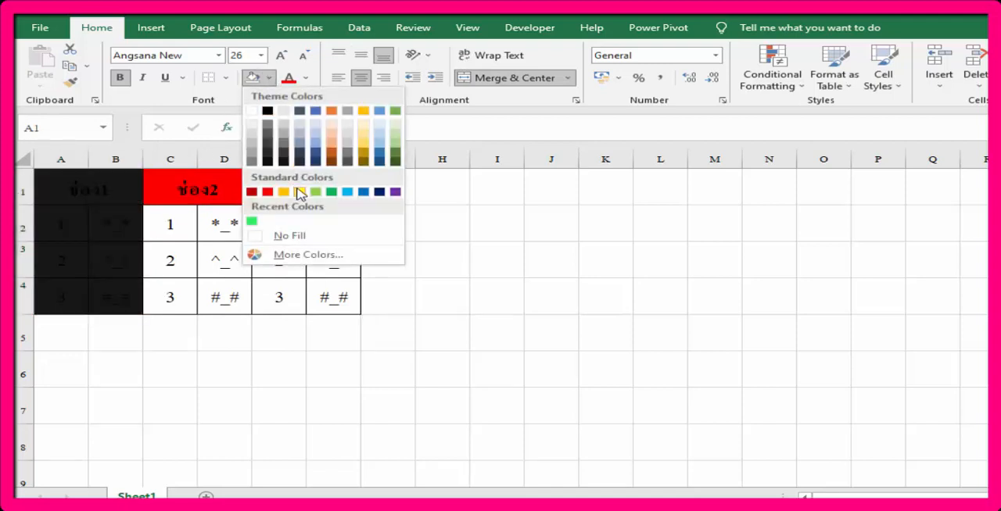
pyautogui.click(300, 192)
# Step: Fill the whole ช่อง2 block, C1:D4, with standard red
pyautogui.click(220, 197)
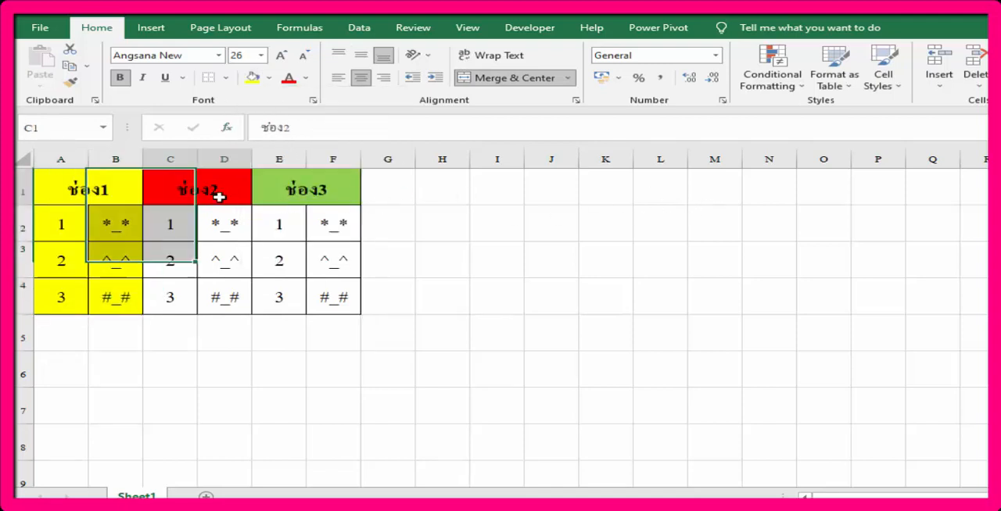
pyautogui.moveTo(220, 197); pyautogui.dragTo(222, 301)
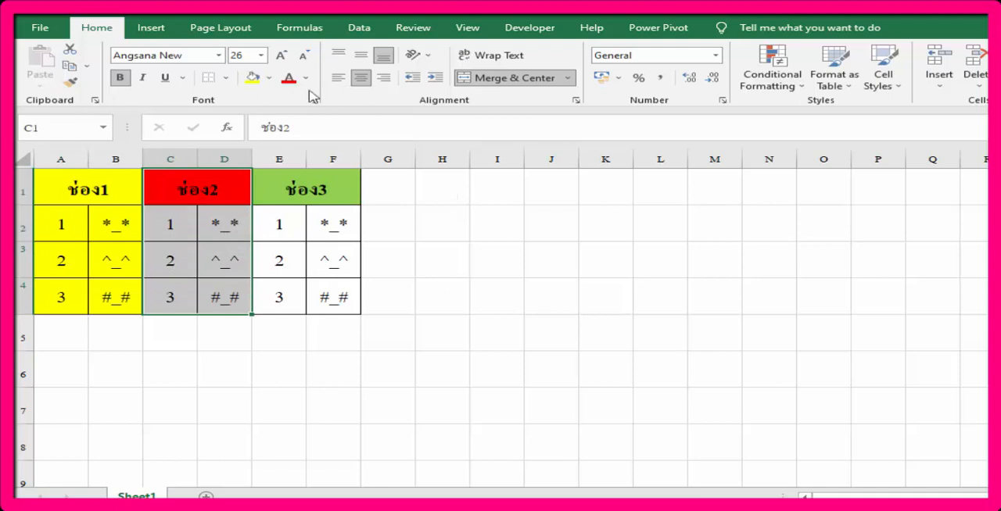
pyautogui.click(269, 78)
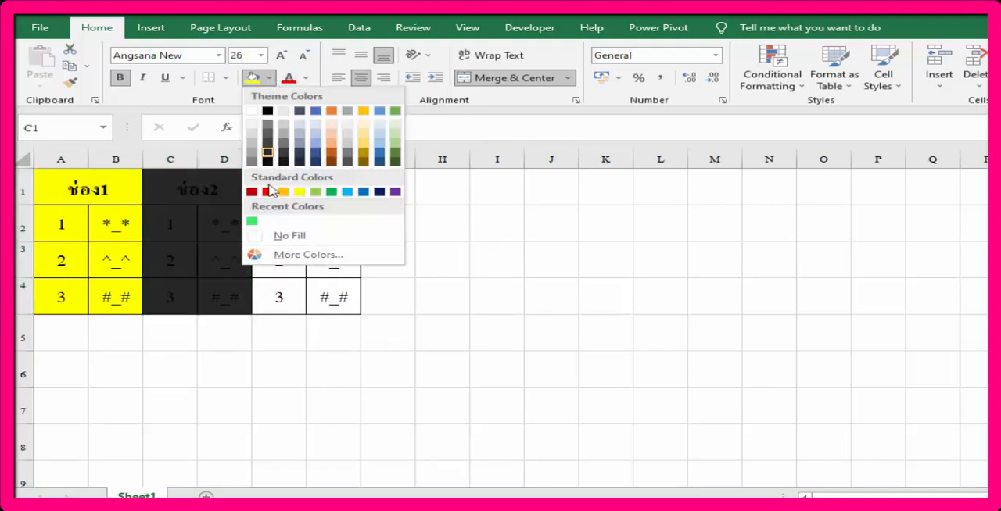
pyautogui.click(268, 191)
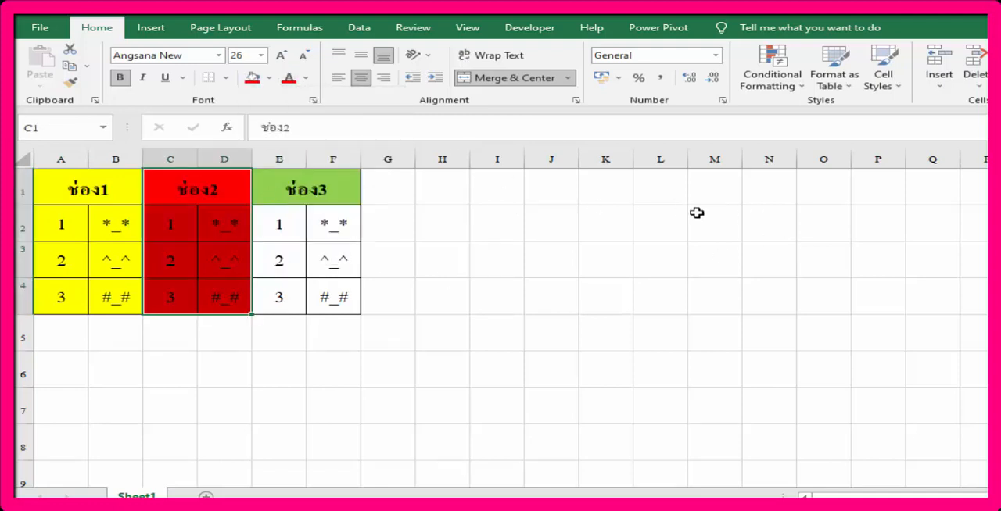
# Step: Fill the whole ช่อง3 block, E1:F4, with the recently used bright green
pyautogui.moveTo(342, 186); pyautogui.dragTo(337, 288)
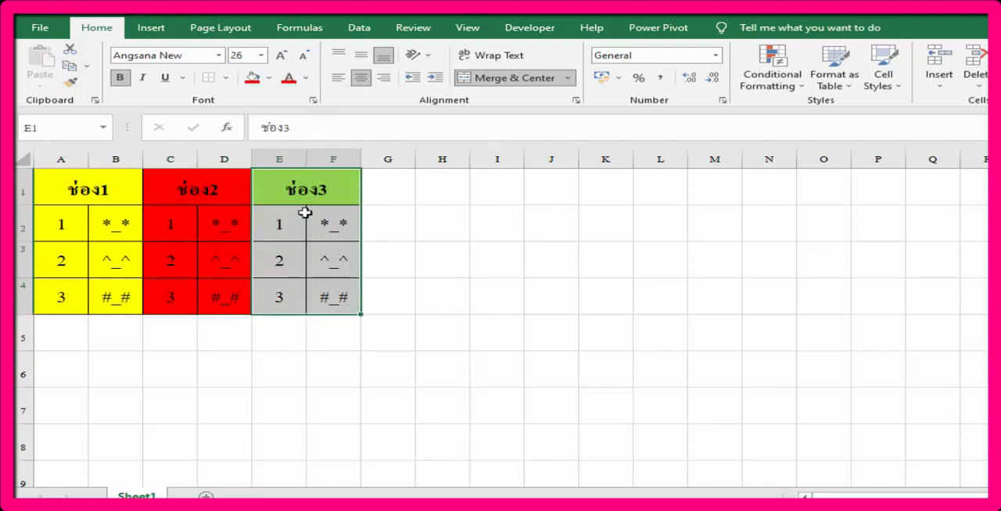
pyautogui.click(269, 78)
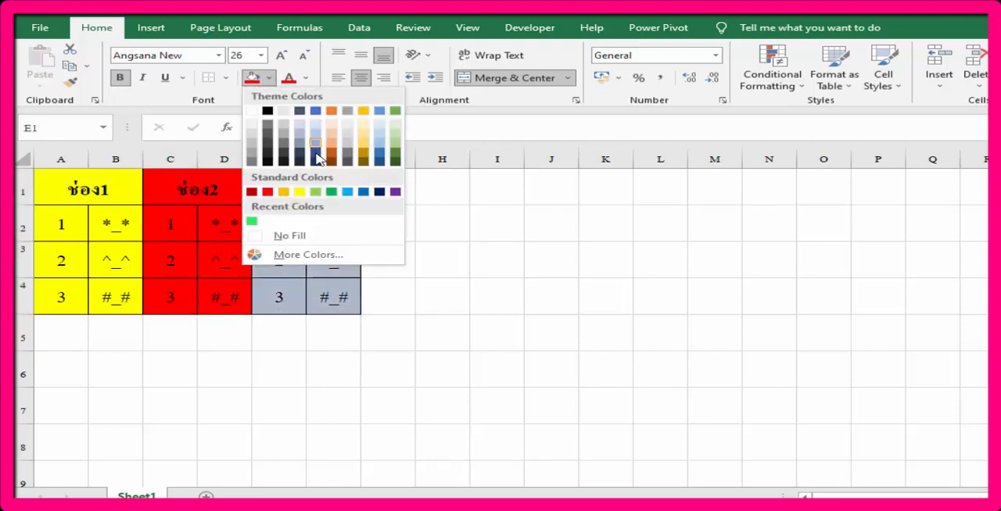
pyautogui.click(253, 222)
pyautogui.click(898, 240)
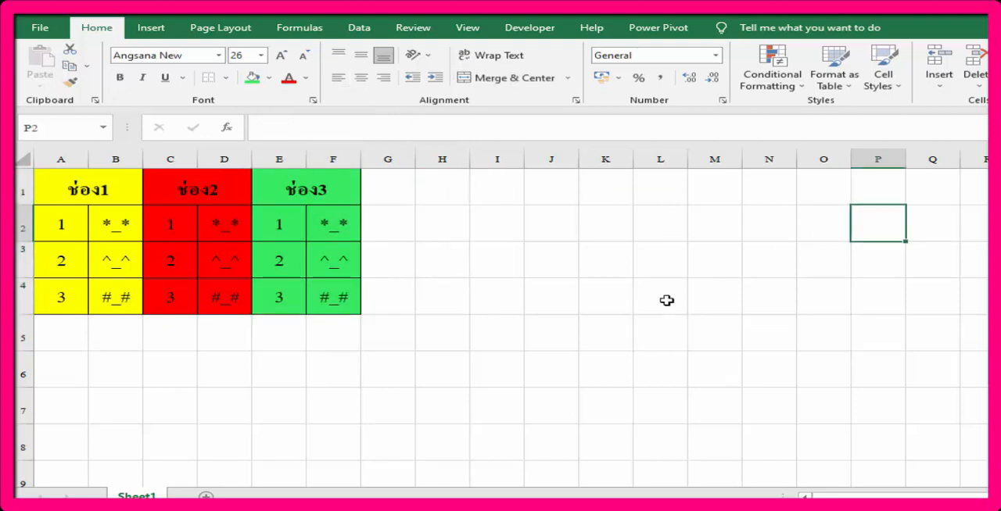
# Step: Merge and center J3:K4, M3:N4 and P3:Q4 into three separate display boxes
pyautogui.moveTo(553, 258); pyautogui.dragTo(588, 296)
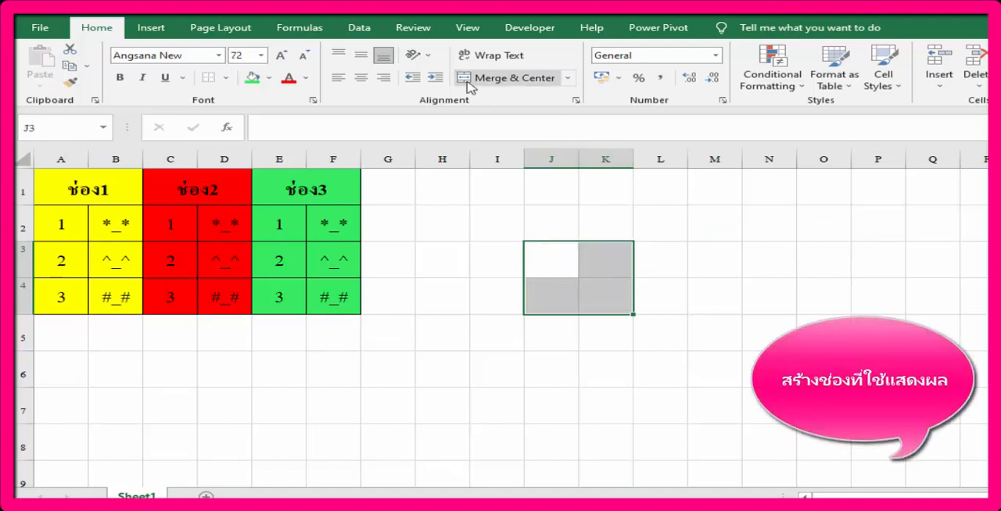
pyautogui.click(509, 77)
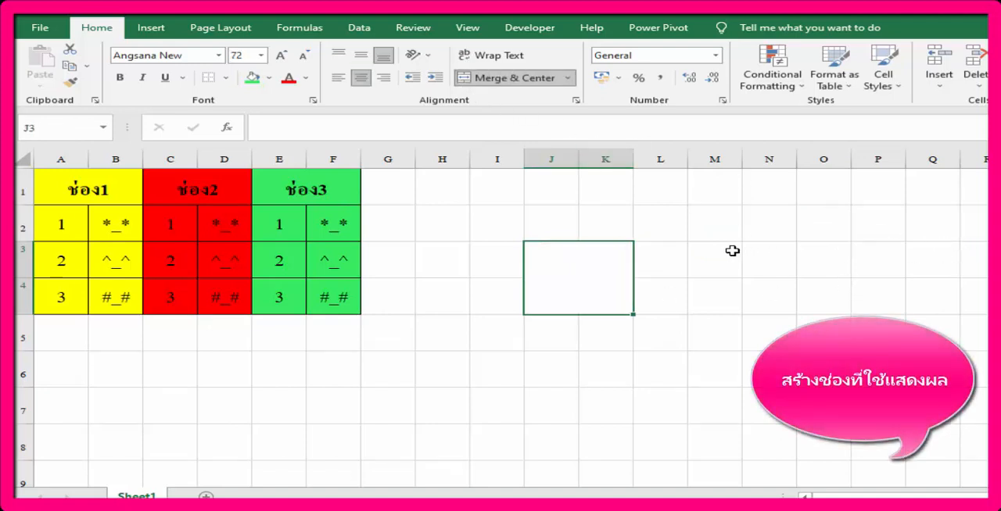
pyautogui.moveTo(732, 251); pyautogui.dragTo(763, 302)
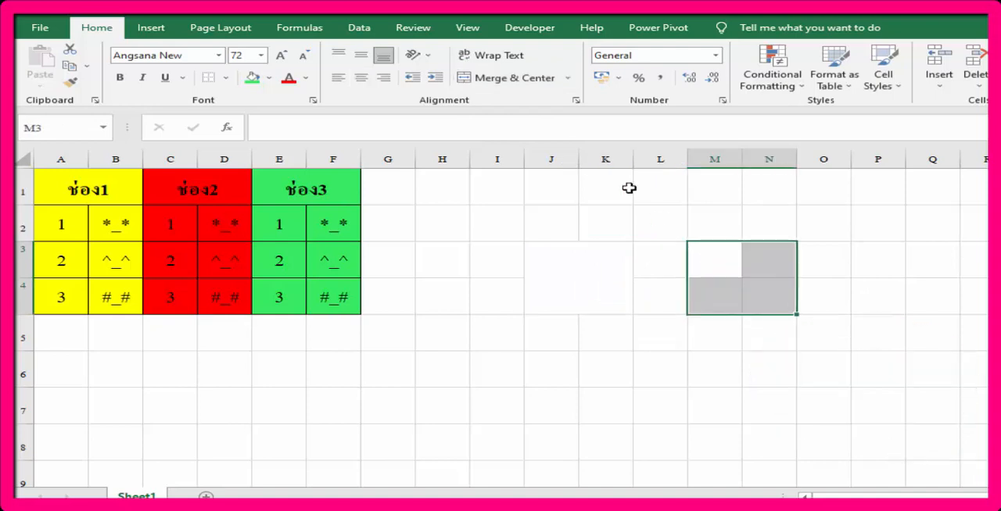
pyautogui.click(508, 77)
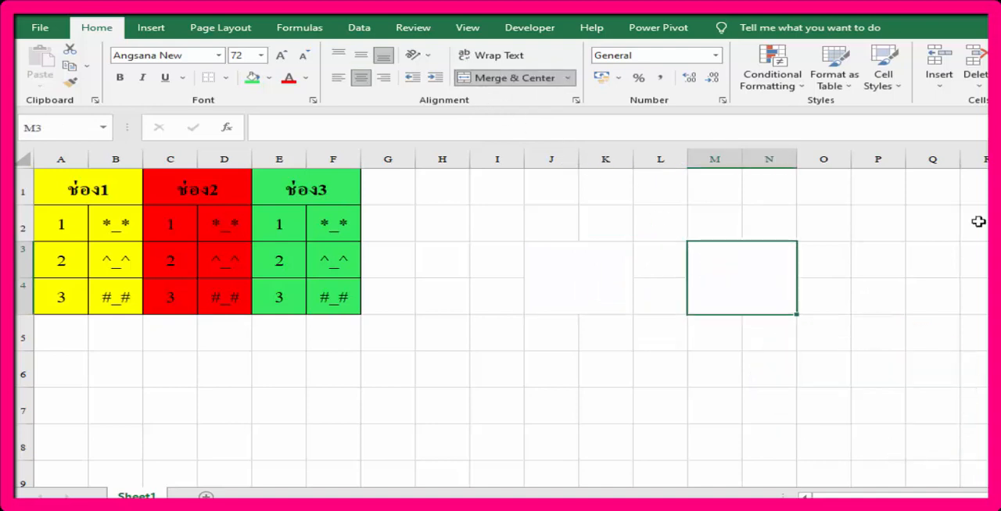
pyautogui.moveTo(891, 258); pyautogui.dragTo(931, 292)
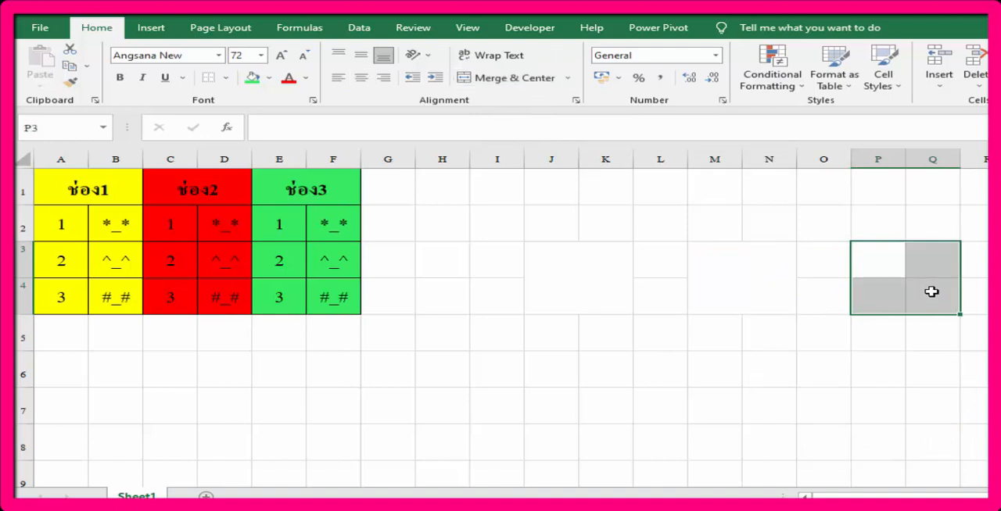
pyautogui.click(508, 78)
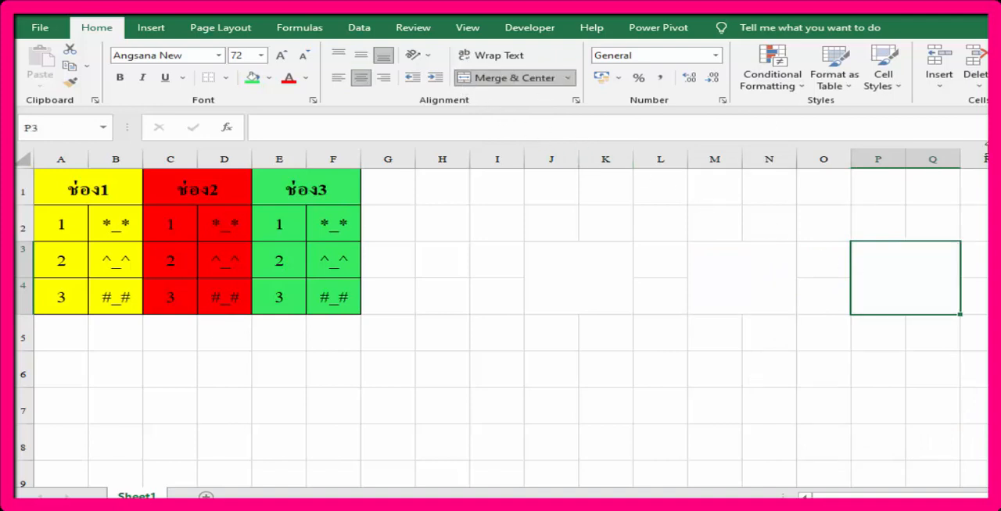
# Step: Apply thick outside borders to the three merged display boxes at J3, M3 and P3
pyautogui.click(608, 263)
pyautogui.click(226, 78)
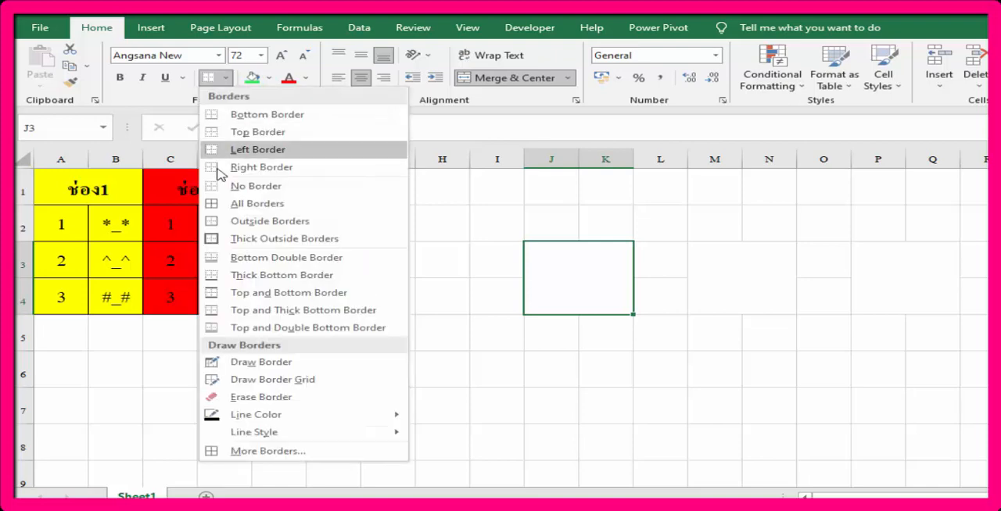
pyautogui.click(233, 239)
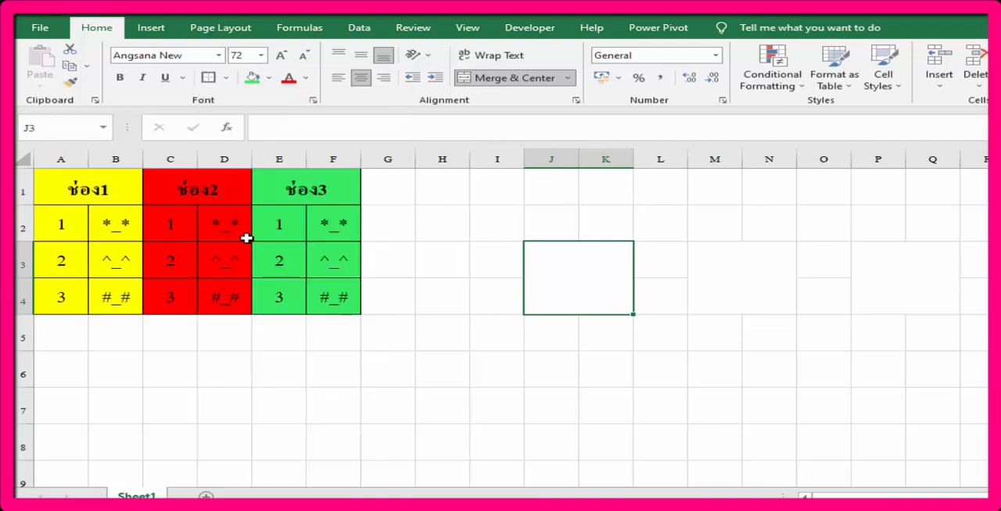
pyautogui.click(756, 277)
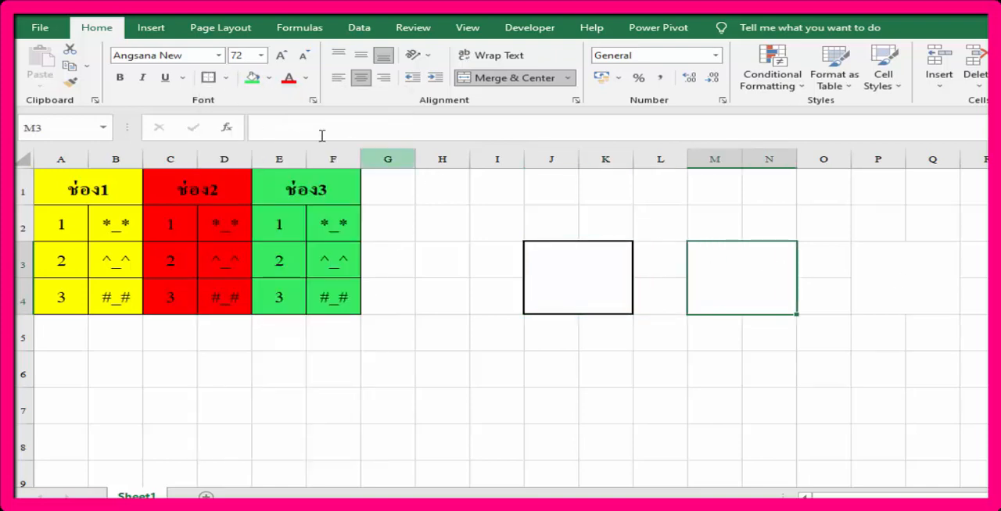
pyautogui.press('F4')
pyautogui.click(901, 270)
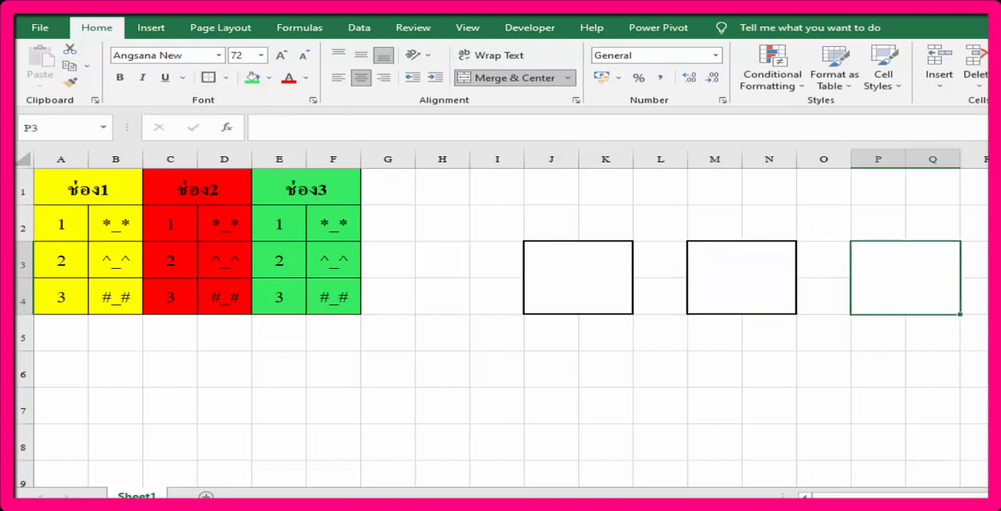
pyautogui.press('F4')
# Step: Enter =RANDBETWEEN(1,3) in cell J6 below the first display box
pyautogui.click(544, 356)
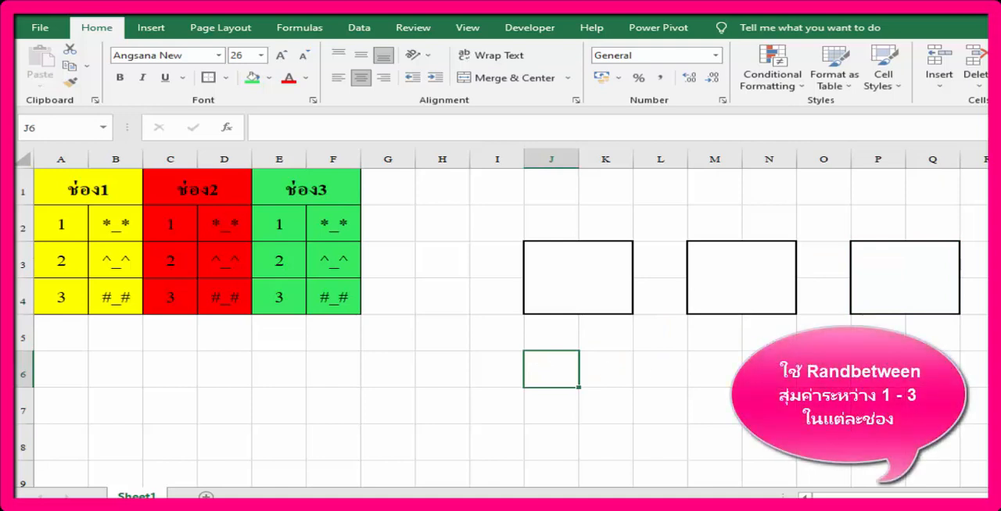
pyautogui.write('=ran')
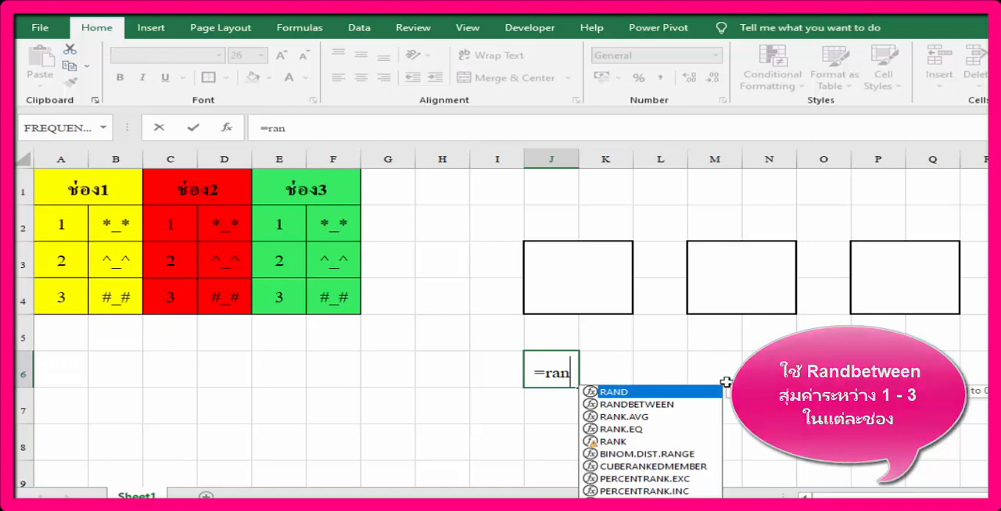
pyautogui.click(647, 407)
pyautogui.doubleClick(647, 407)
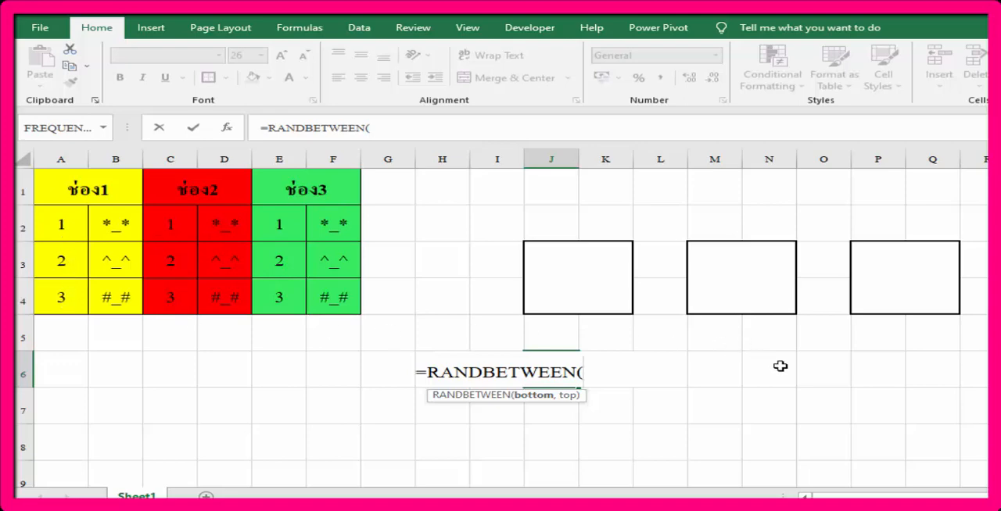
pyautogui.write('1,')
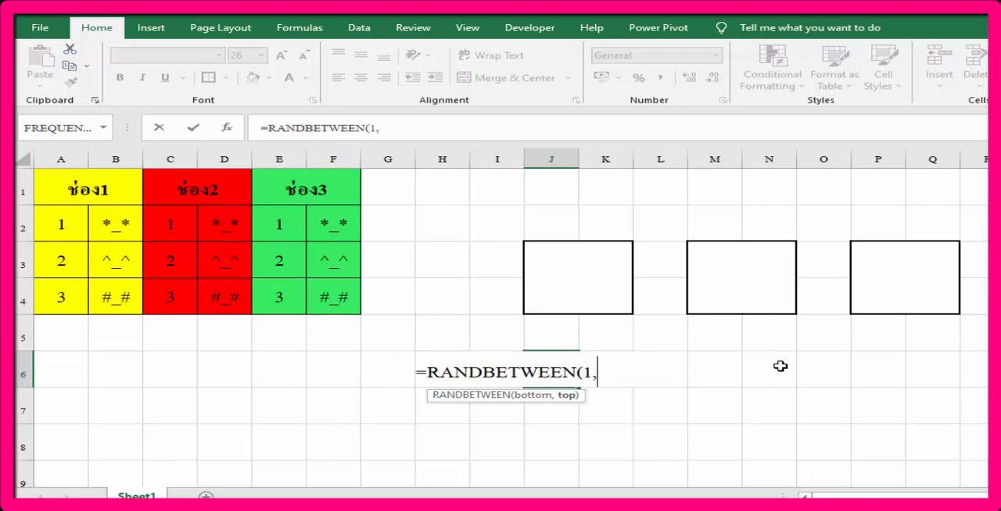
pyautogui.write('3)')
pyautogui.press('Return')
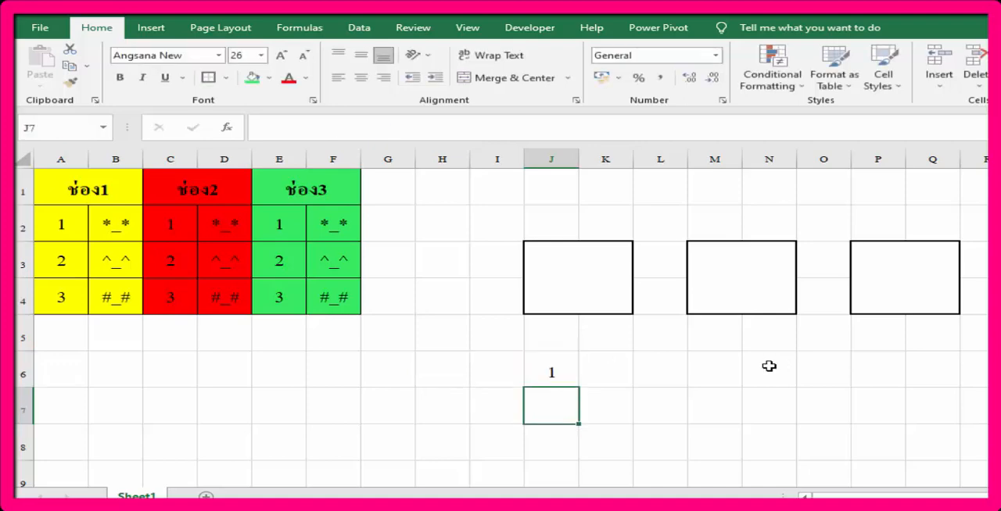
# Step: Copy the random number formula from J6 into M6 and P6 below the second and third display boxes
pyautogui.click(570, 365)
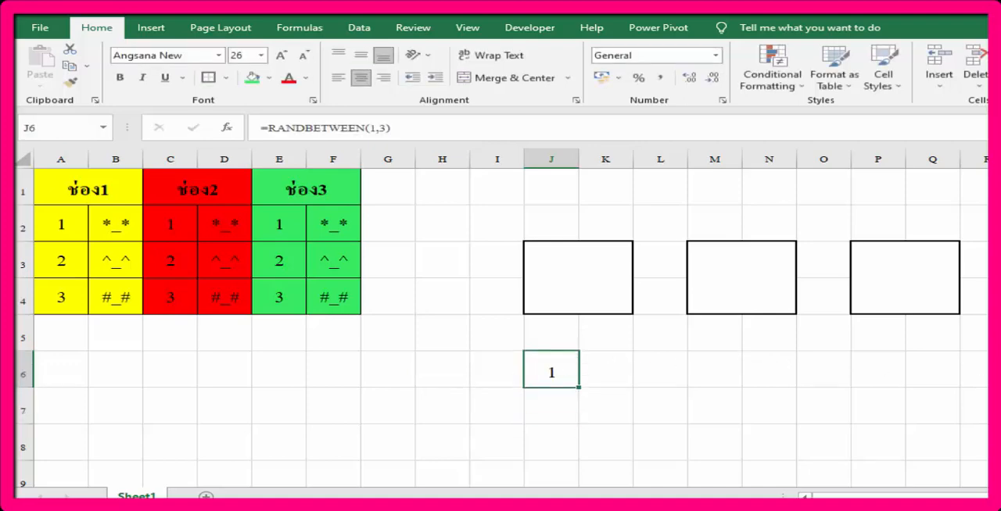
pyautogui.click(726, 374)
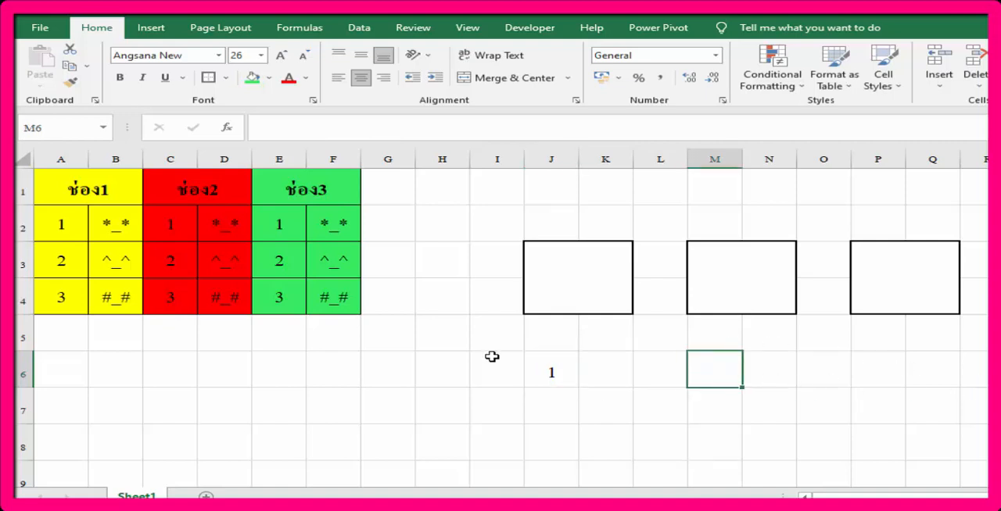
pyautogui.click(547, 360)
pyautogui.rightClick(548, 360)
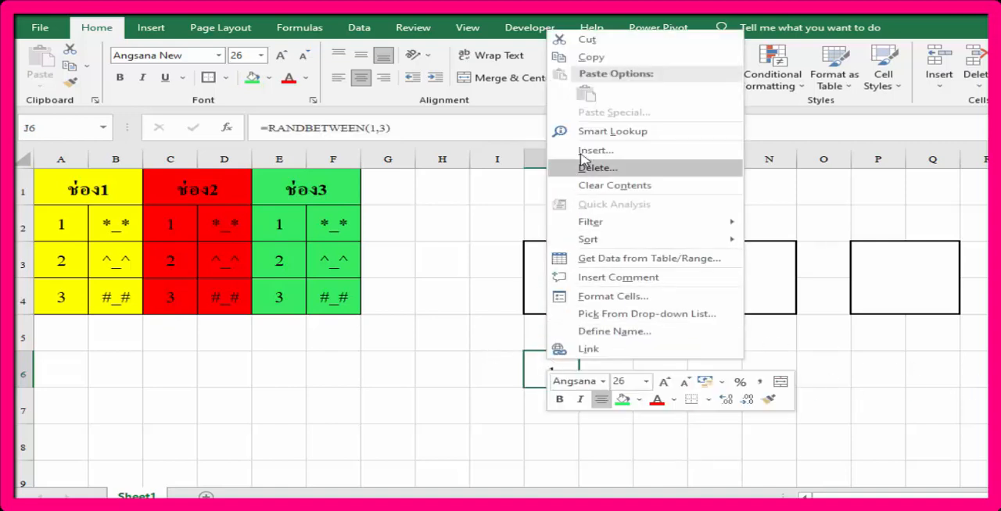
pyautogui.click(603, 67)
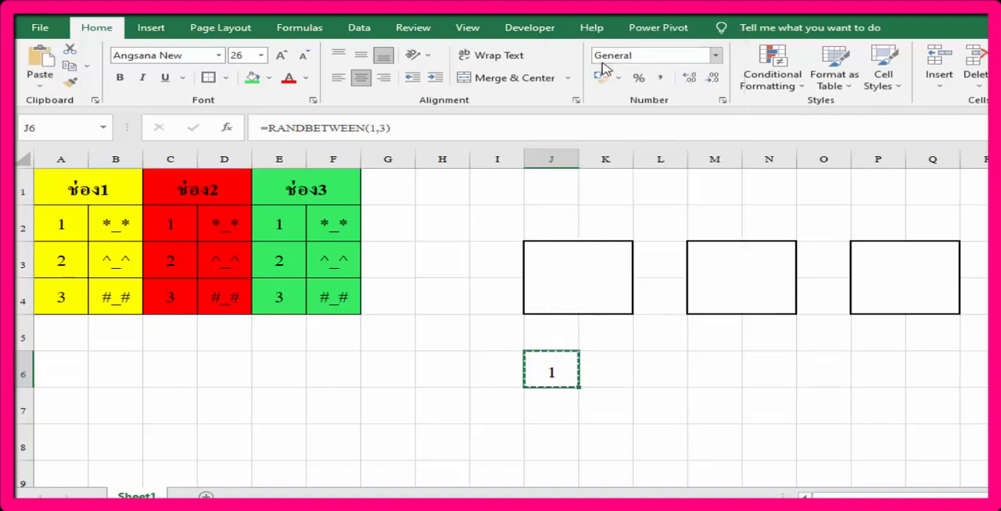
pyautogui.click(716, 374)
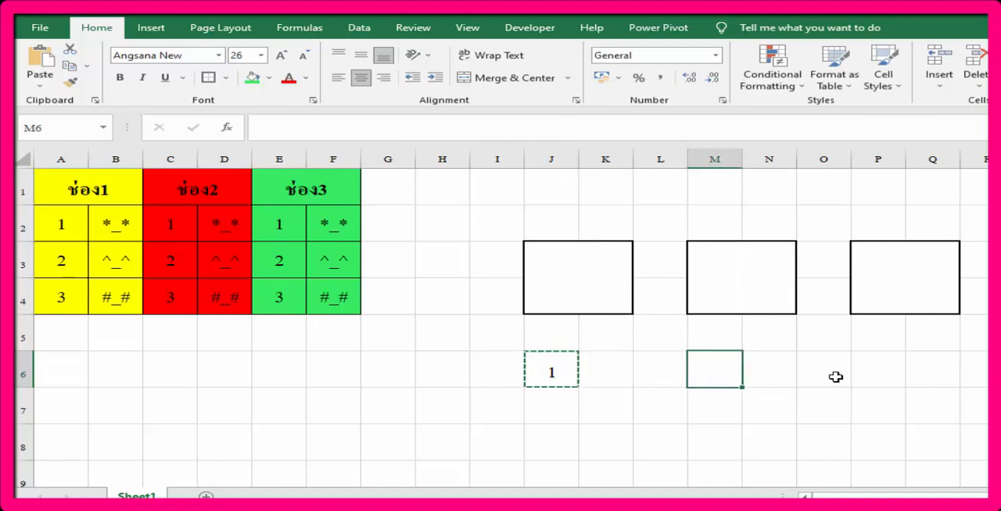
pyautogui.rightClick(725, 356)
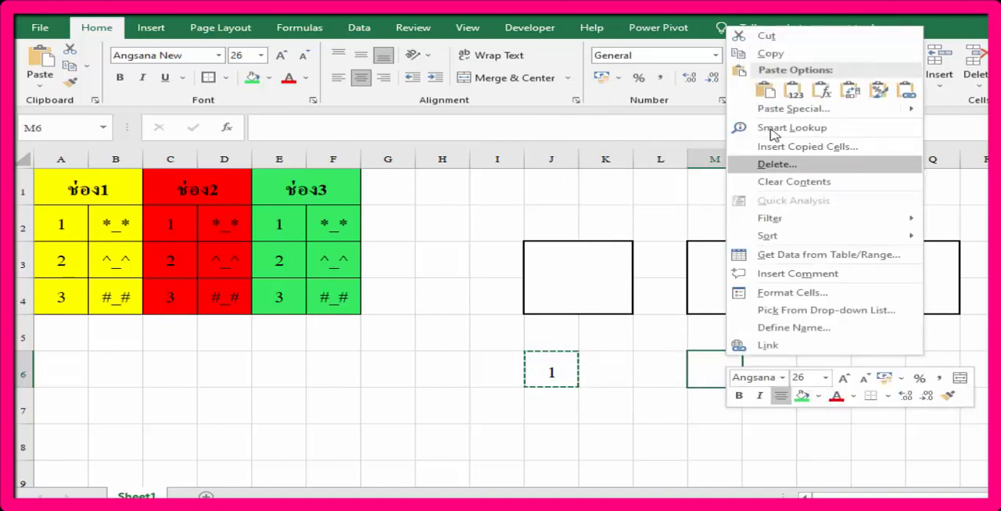
pyautogui.click(739, 93)
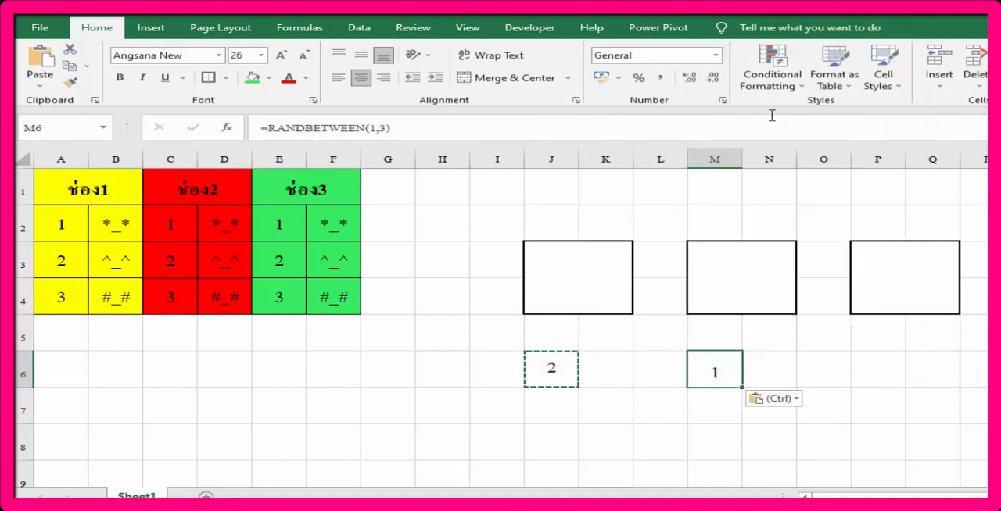
pyautogui.click(870, 364)
pyautogui.rightClick(867, 364)
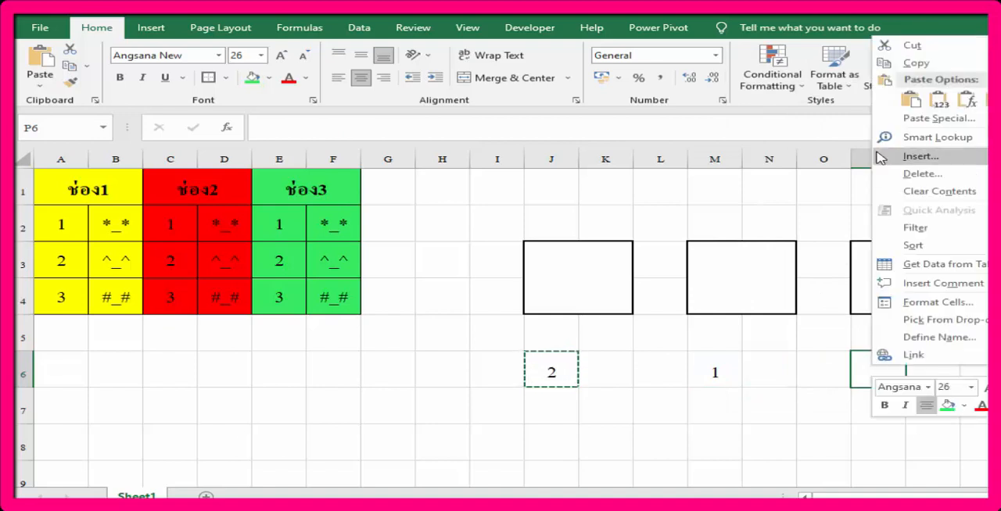
pyautogui.click(910, 100)
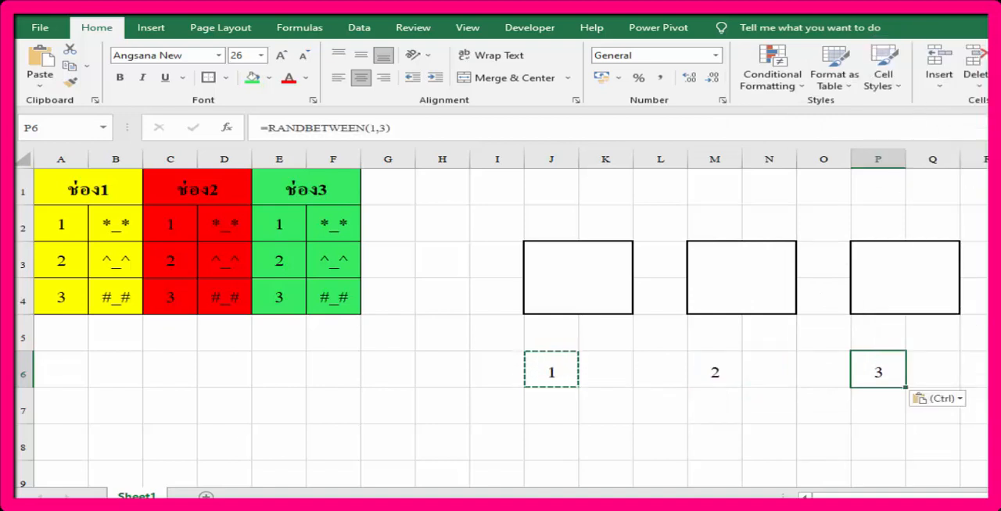
pyautogui.click(562, 375)
pyautogui.click(715, 371)
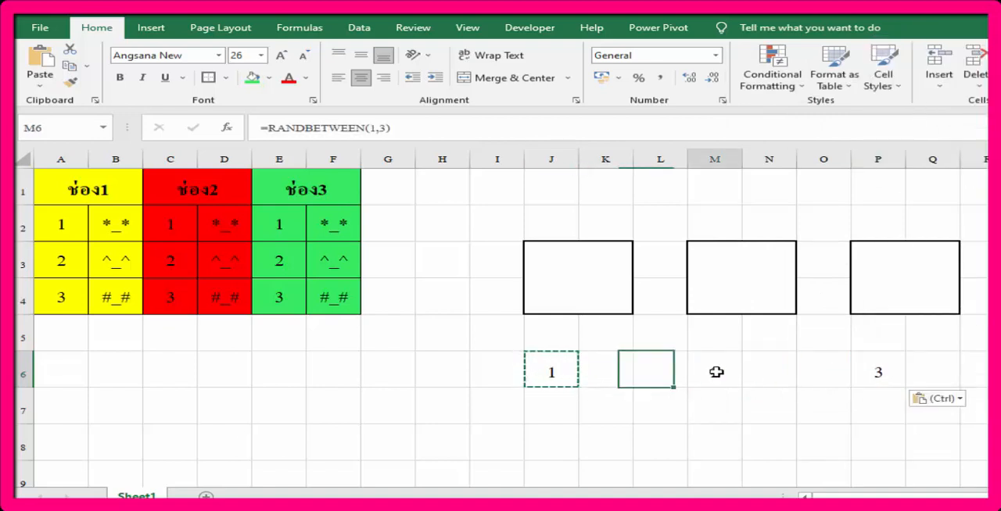
pyautogui.click(880, 371)
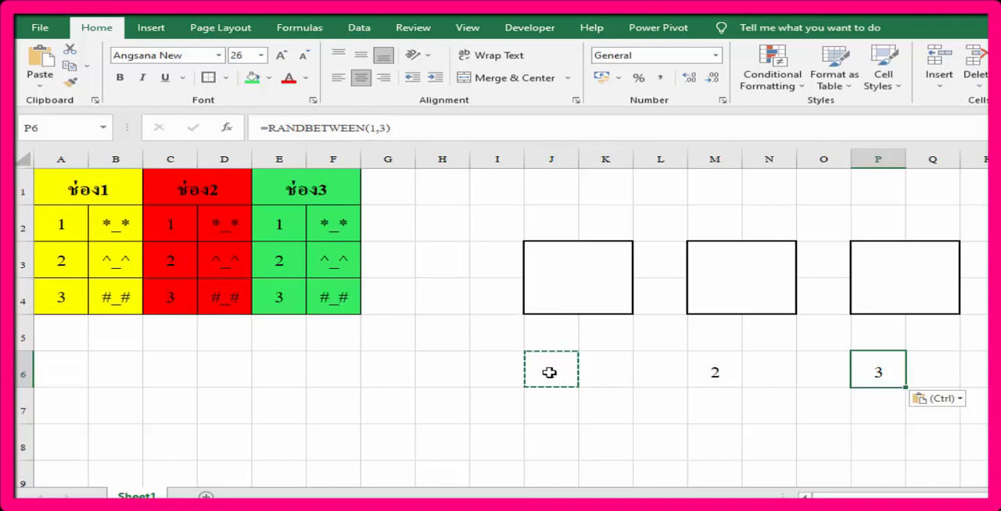
# Step: Enter =VLOOKUP(J6,A2:B4,2,0) in the first display box, J3, to show the ช่อง1 face matching its random number
pyautogui.click(562, 297)
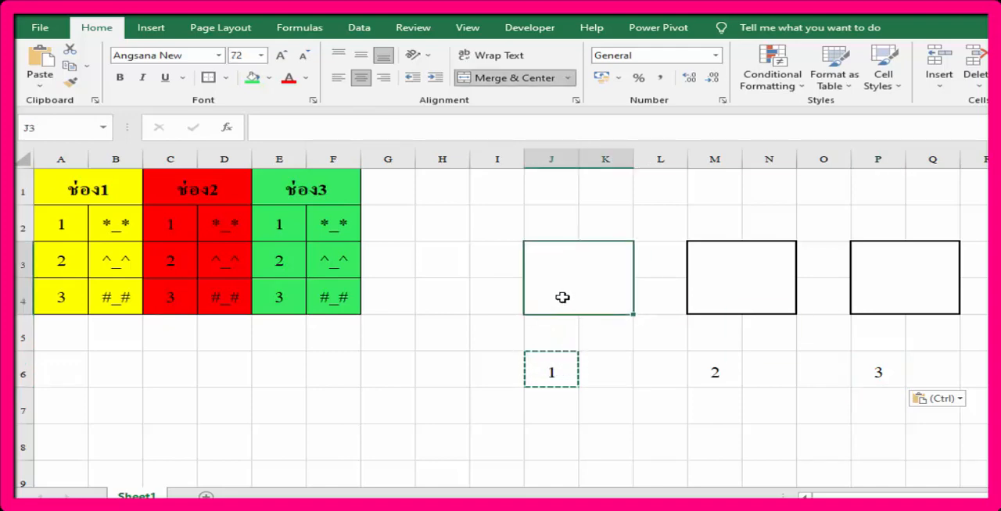
pyautogui.doubleClick(563, 288)
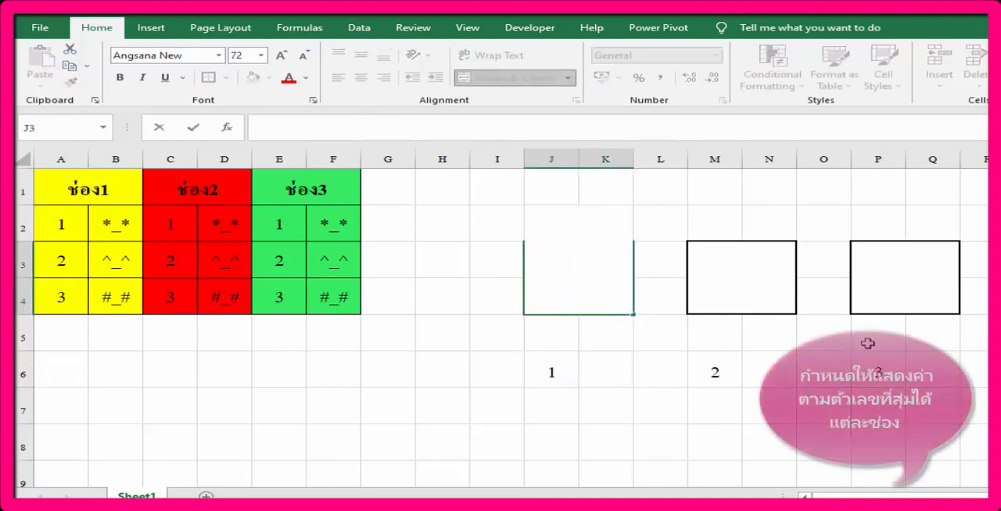
pyautogui.write('=')
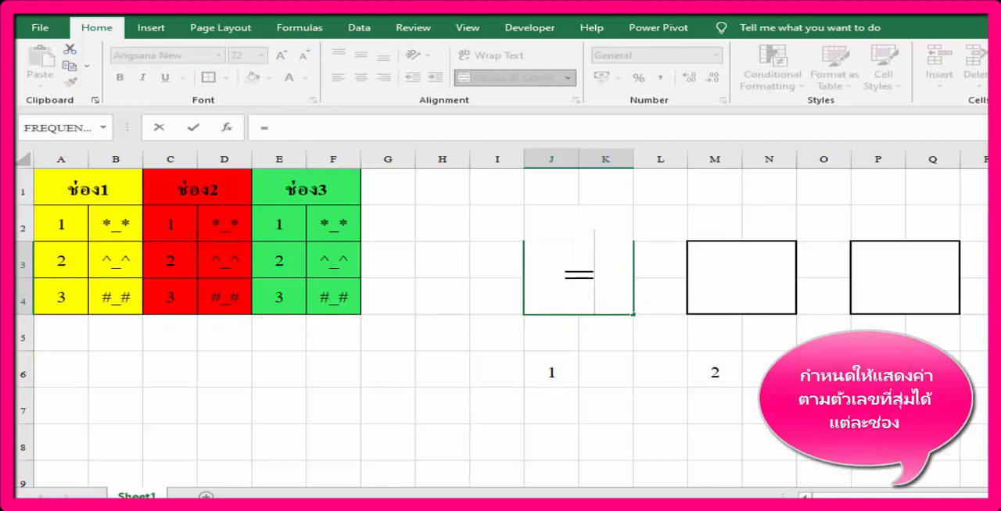
pyautogui.write('vl')
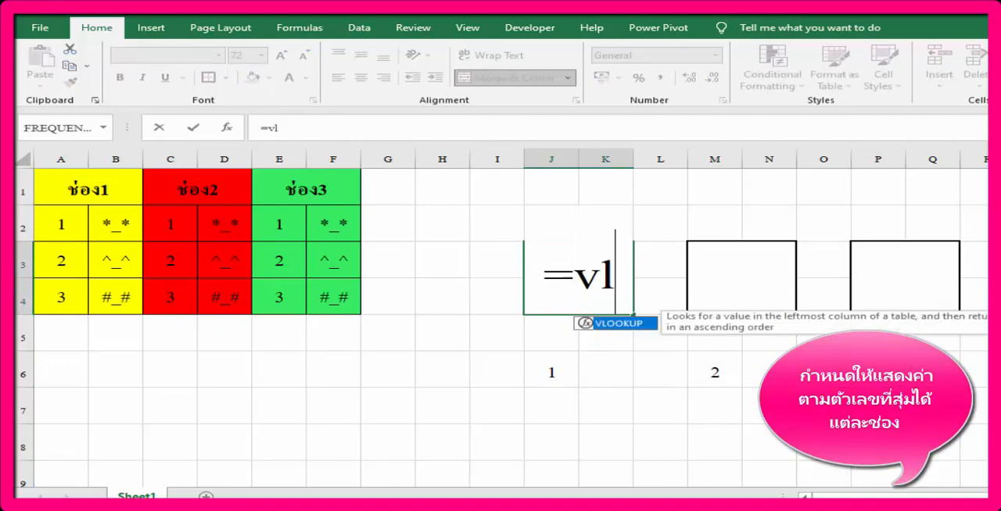
pyautogui.doubleClick(616, 324)
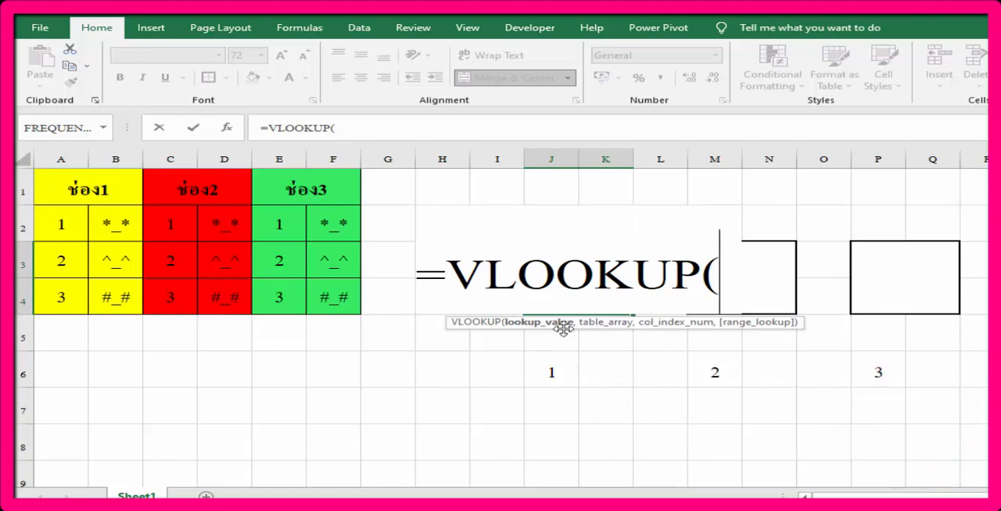
pyautogui.click(556, 370)
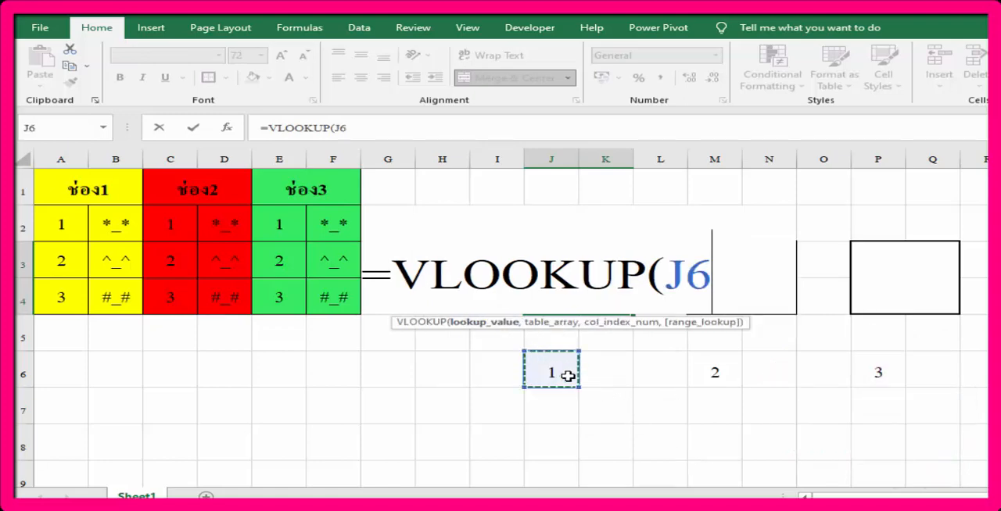
pyautogui.write(',')
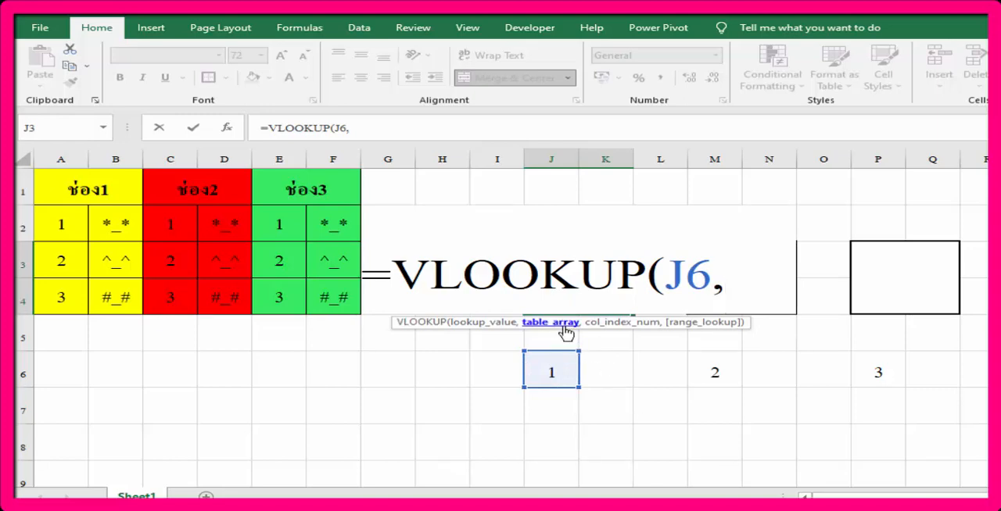
pyautogui.moveTo(78, 226); pyautogui.dragTo(125, 288)
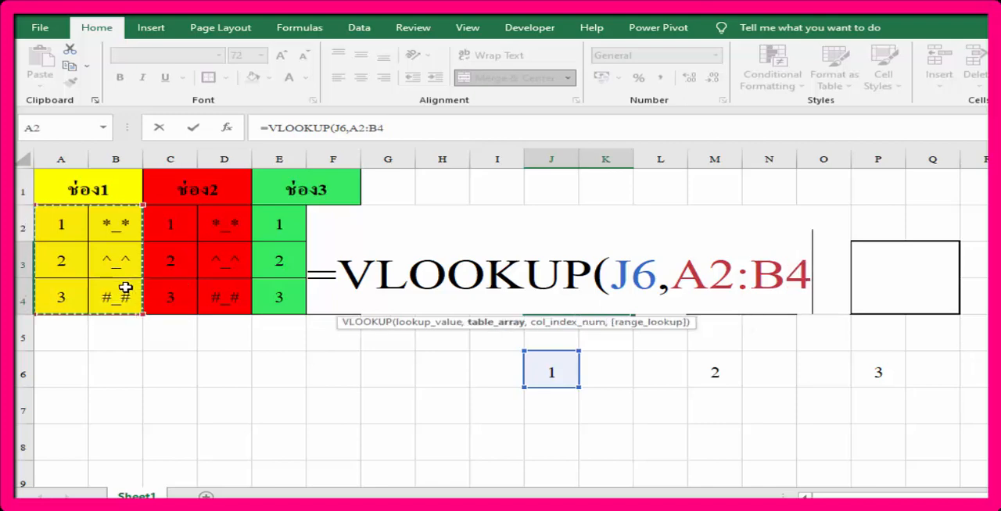
pyautogui.write(',')
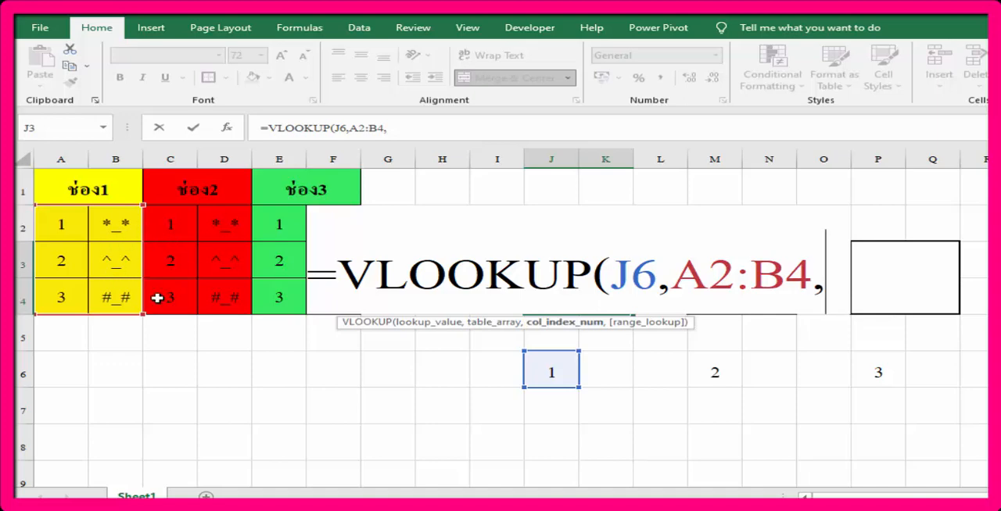
pyautogui.write('2')
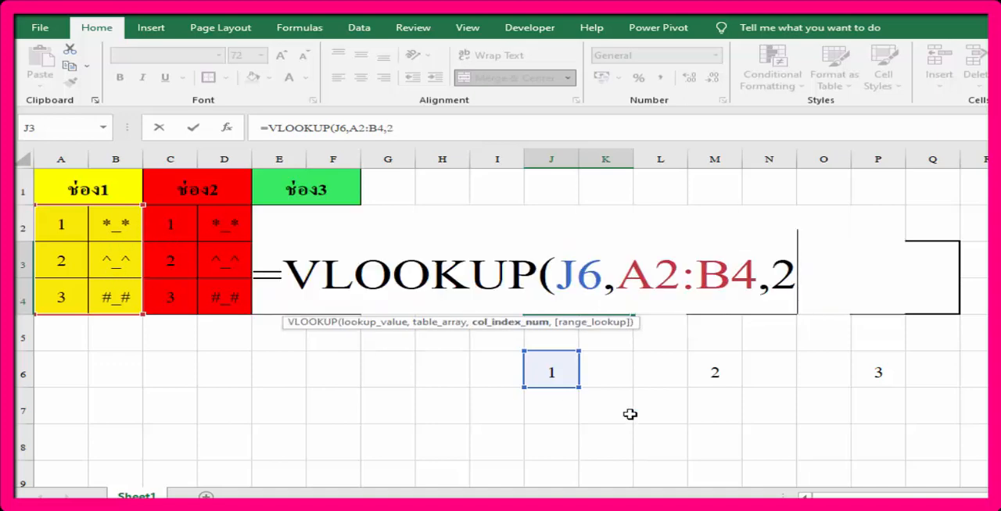
pyautogui.write(',')
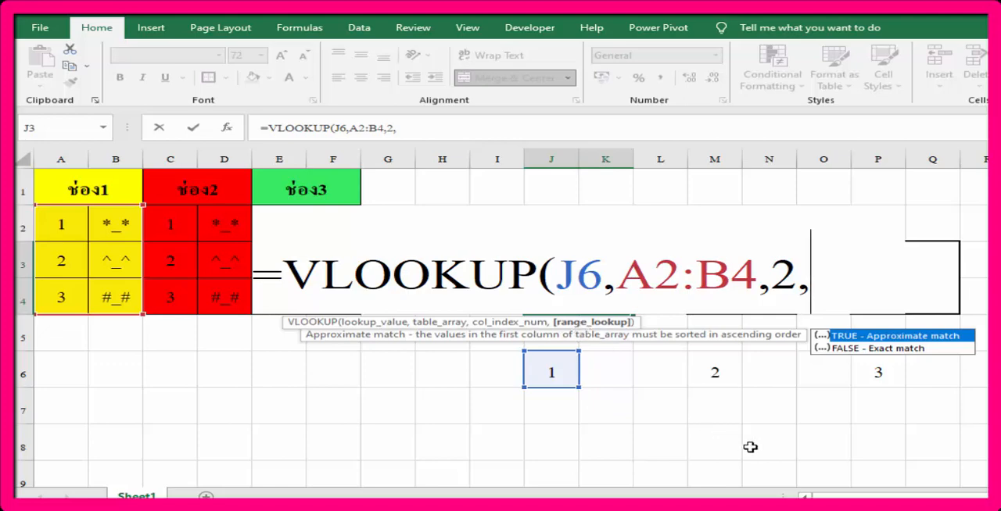
pyautogui.write('0')
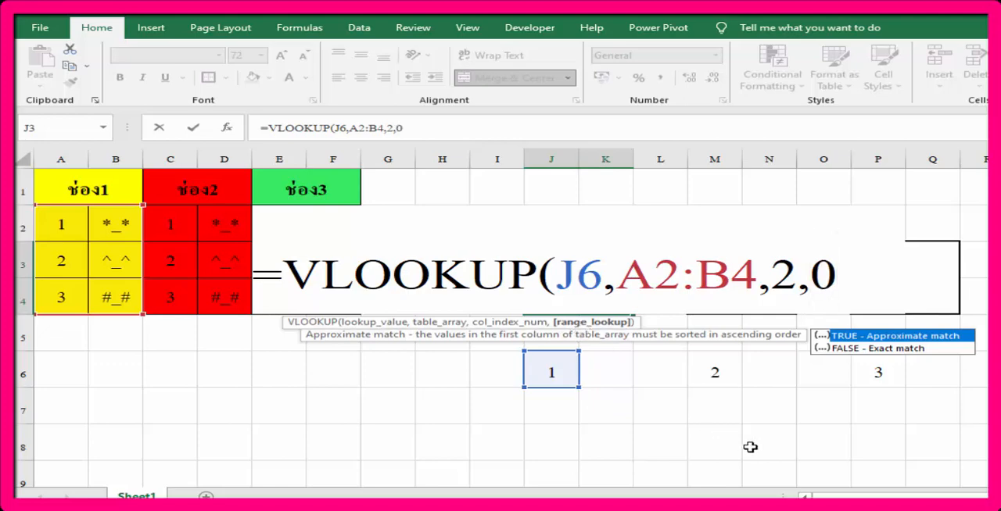
pyautogui.write(')')
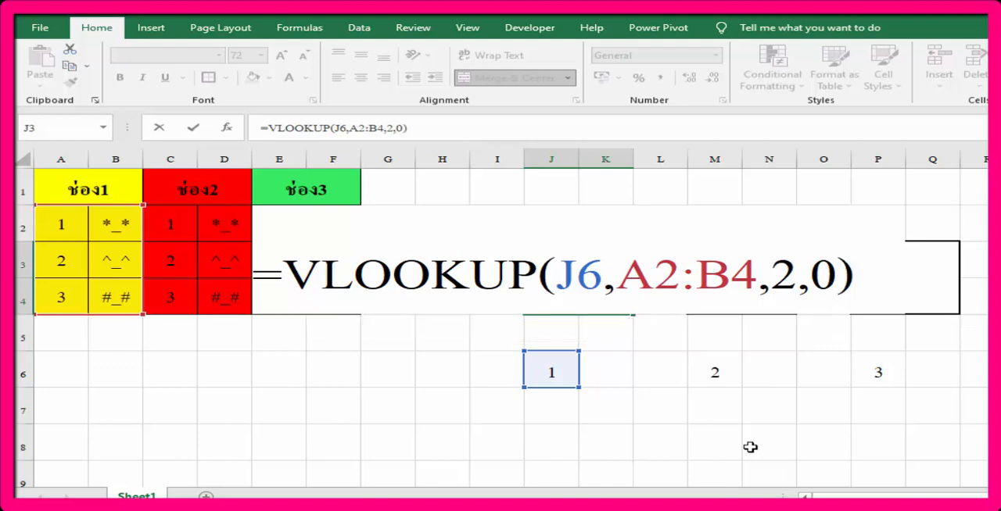
pyautogui.press('Return')
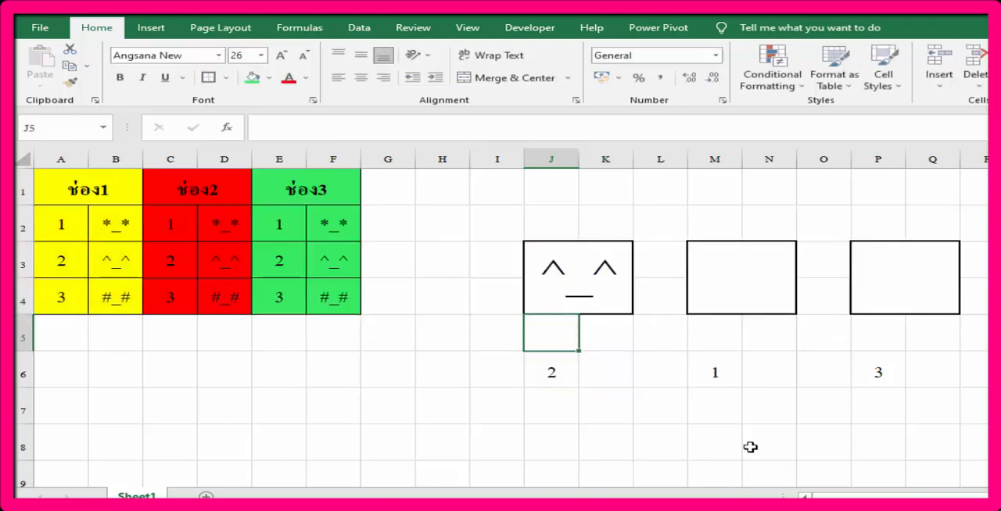
pyautogui.click(581, 286)
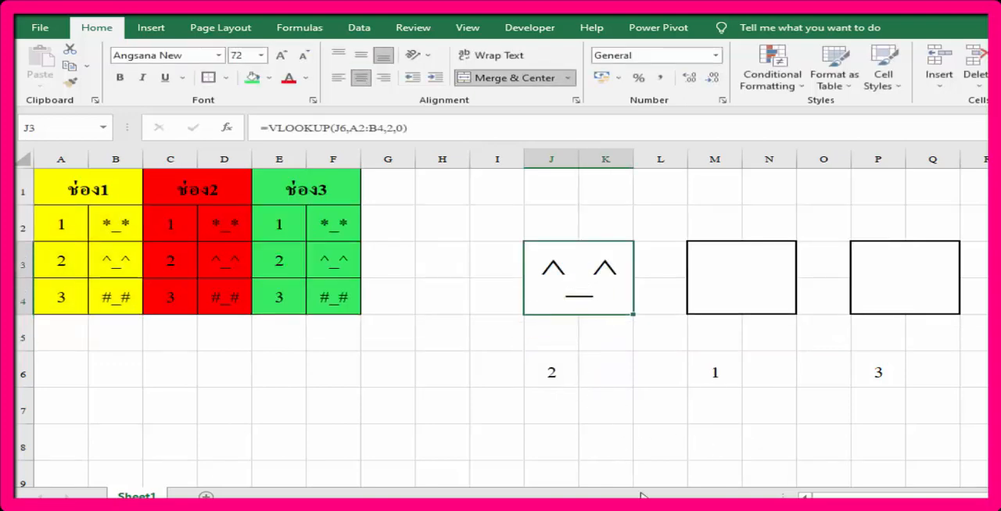
# Step: Enter =VLOOKUP(M6,C2:D4,2,0) in the second display box, M3, to show the ช่อง2 face matching its random number
pyautogui.click(709, 372)
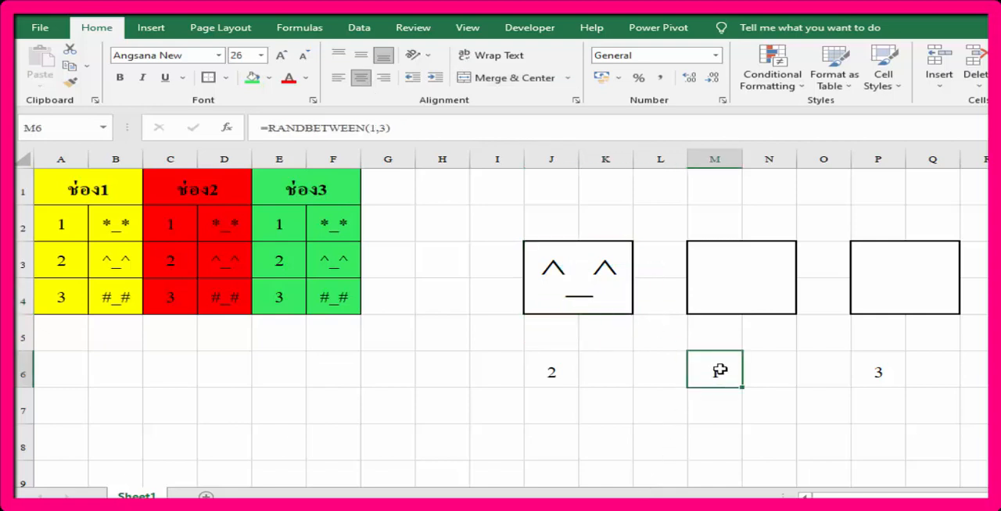
pyautogui.click(751, 286)
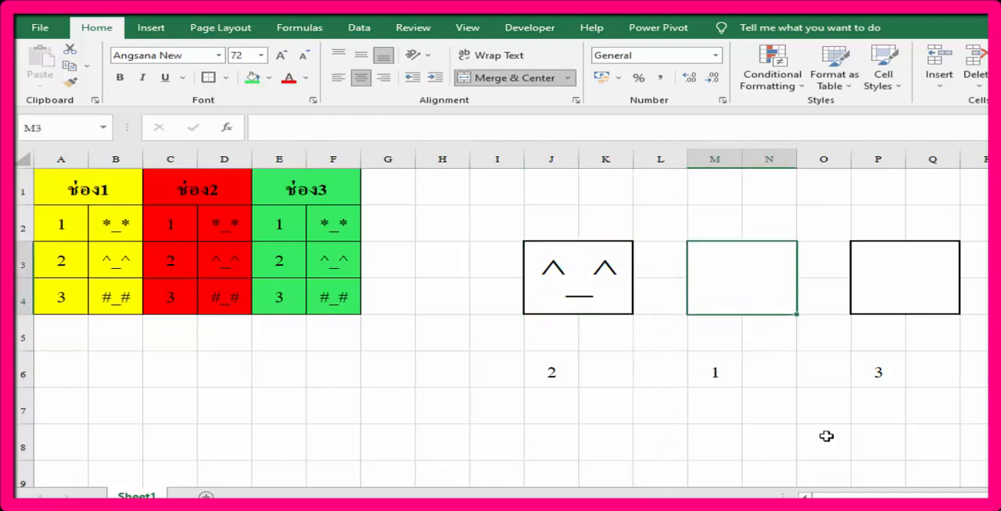
pyautogui.write('=')
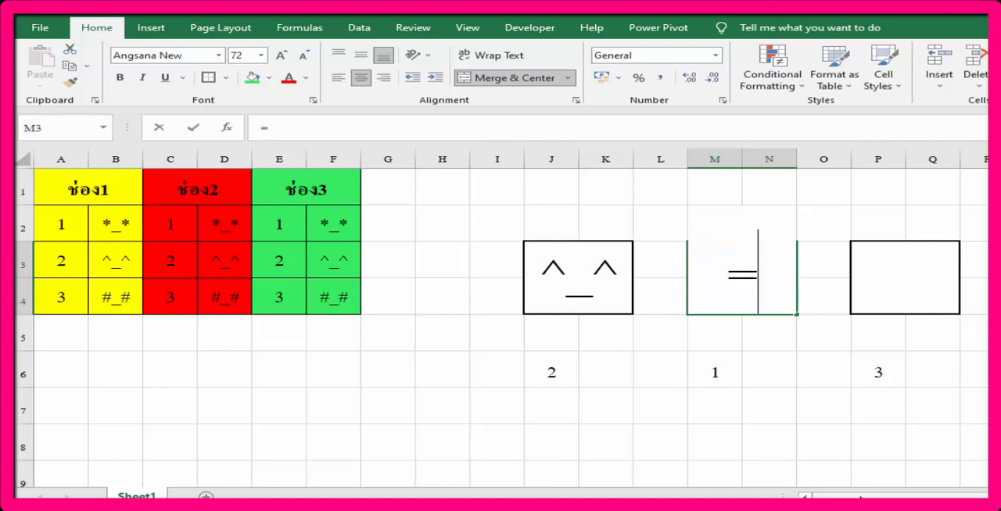
pyautogui.write('vl')
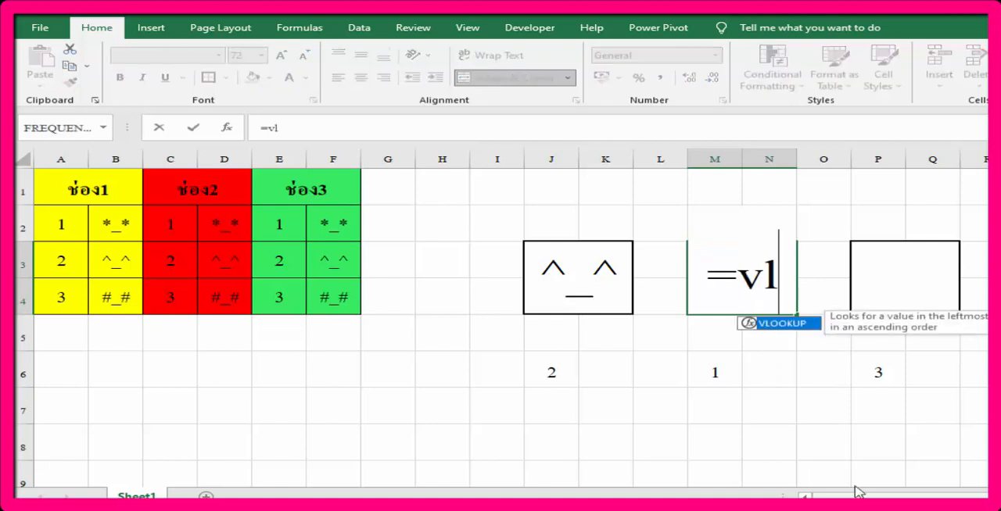
pyautogui.doubleClick(785, 324)
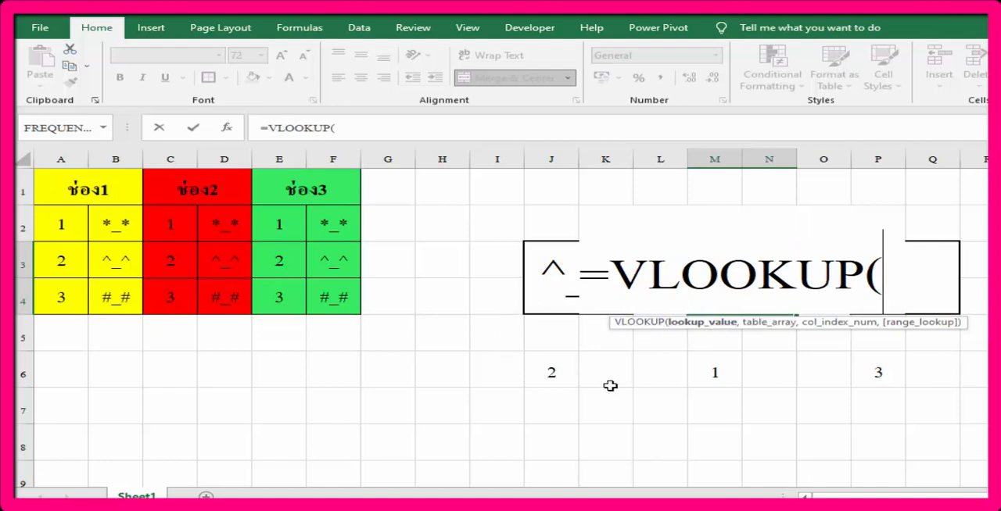
pyautogui.click(720, 370)
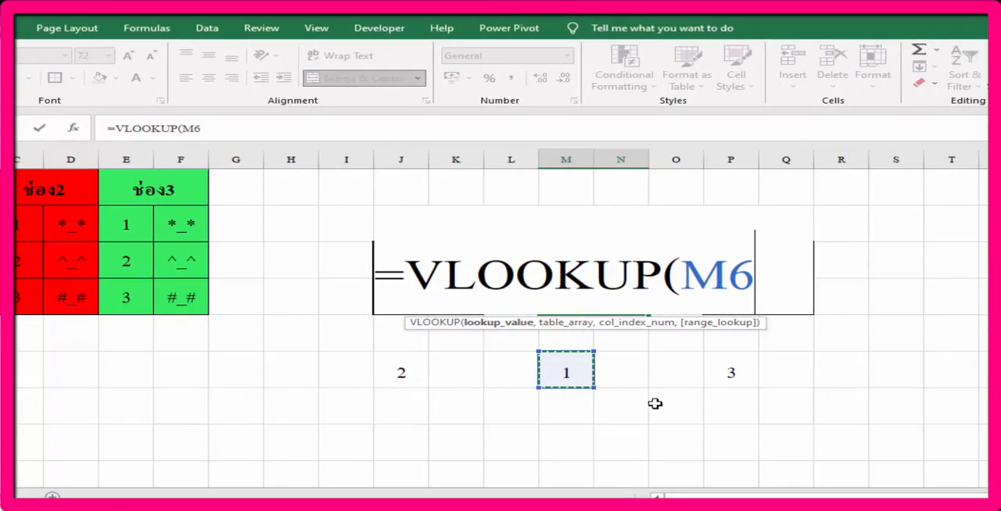
pyautogui.write(',')
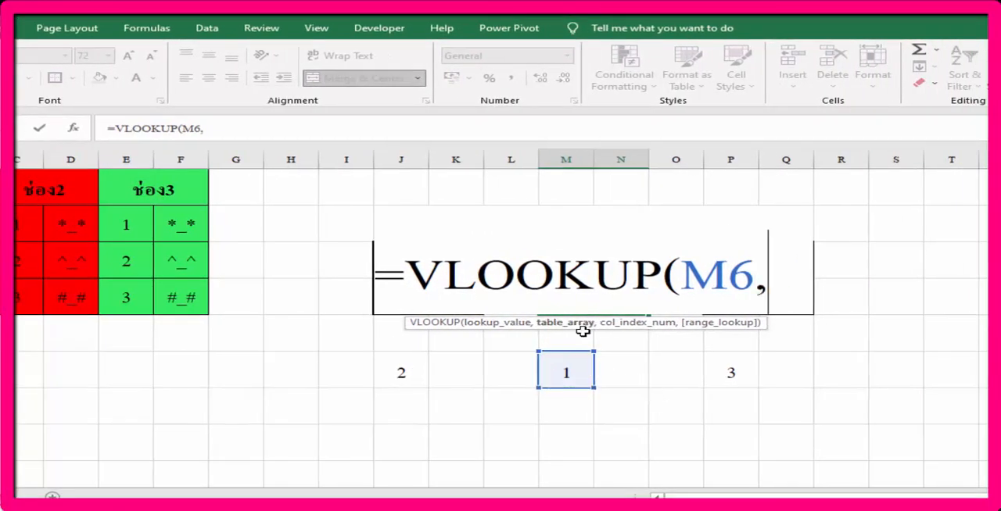
pyautogui.moveTo(33, 220); pyautogui.dragTo(69, 291)
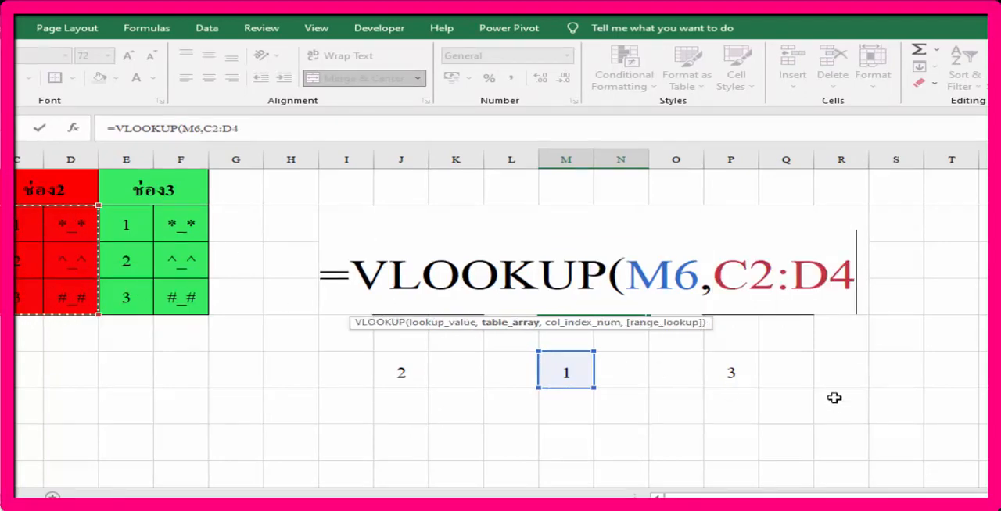
pyautogui.write(',')
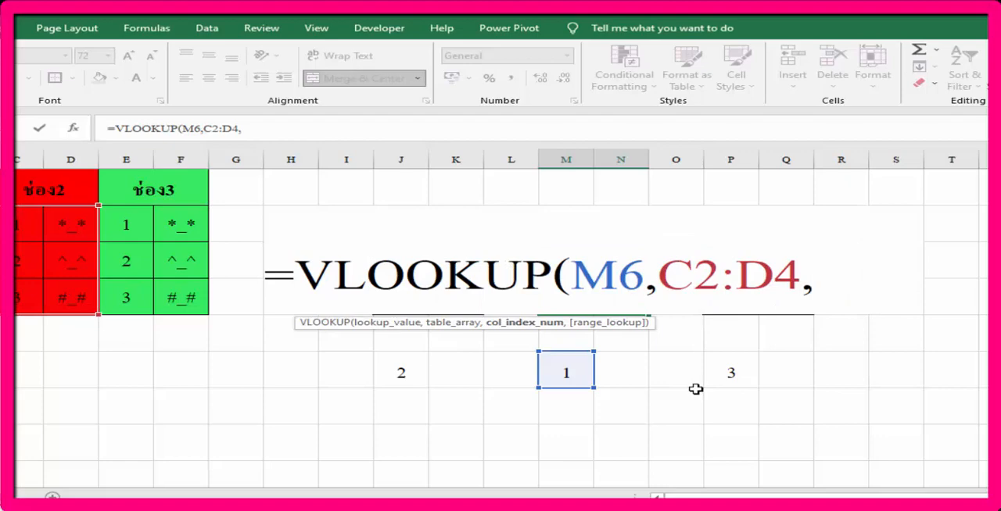
pyautogui.write('2')
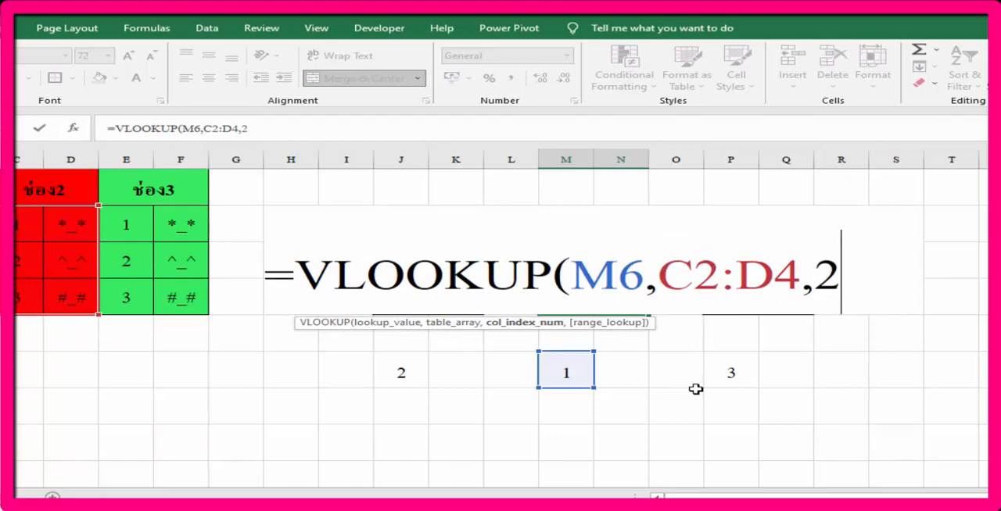
pyautogui.write(',0')
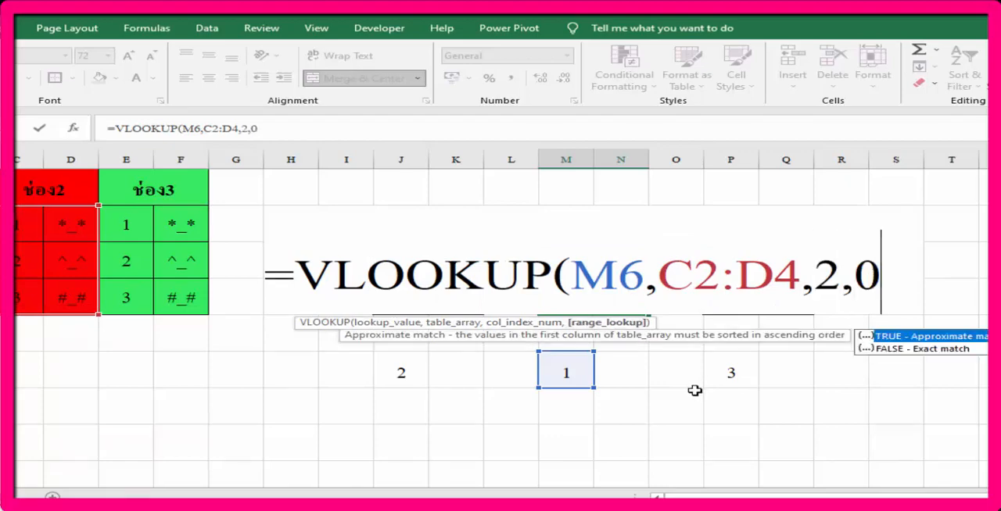
pyautogui.write(')')
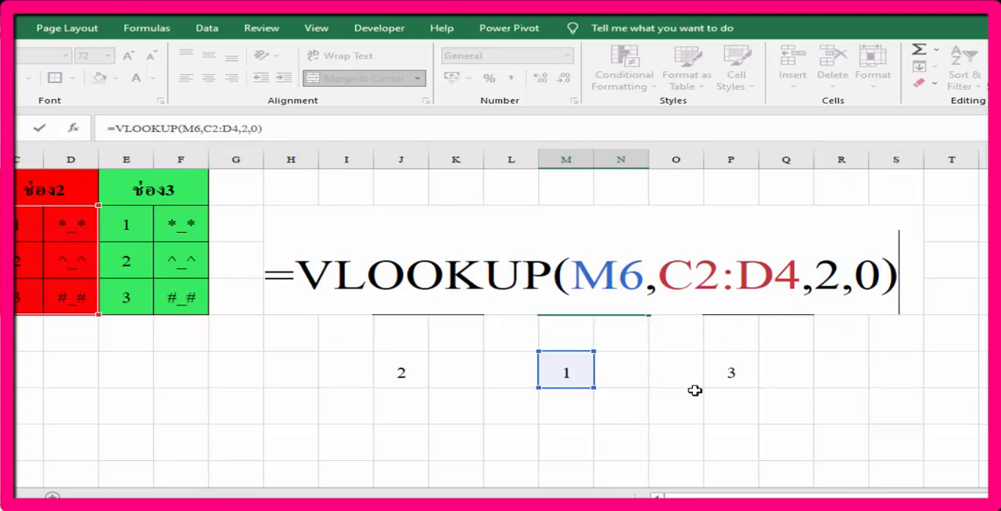
pyautogui.press('Return')
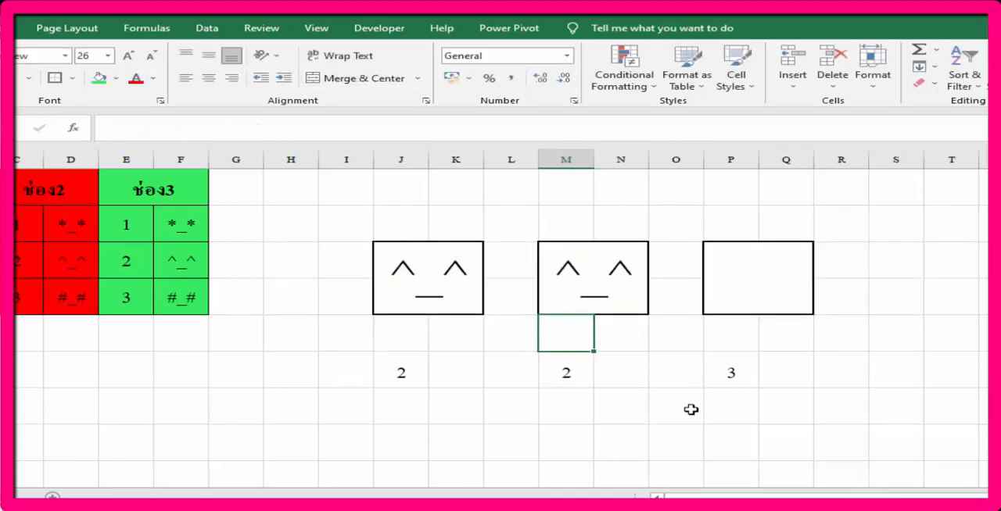
# Step: Enter =VLOOKUP(P6,E2:F4,2,0) in the third display box, P3, to show the ช่อง3 face matching its random number
pyautogui.click(733, 375)
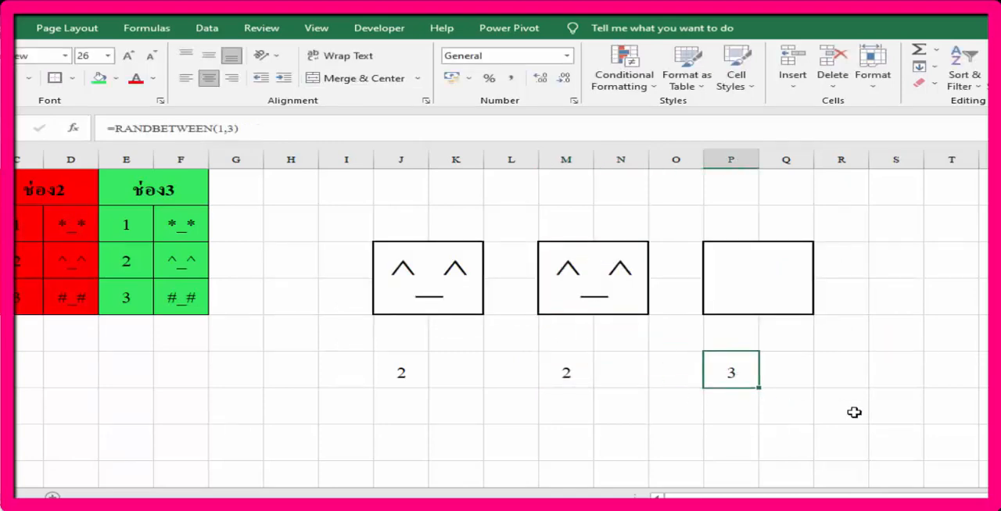
pyautogui.click(748, 274)
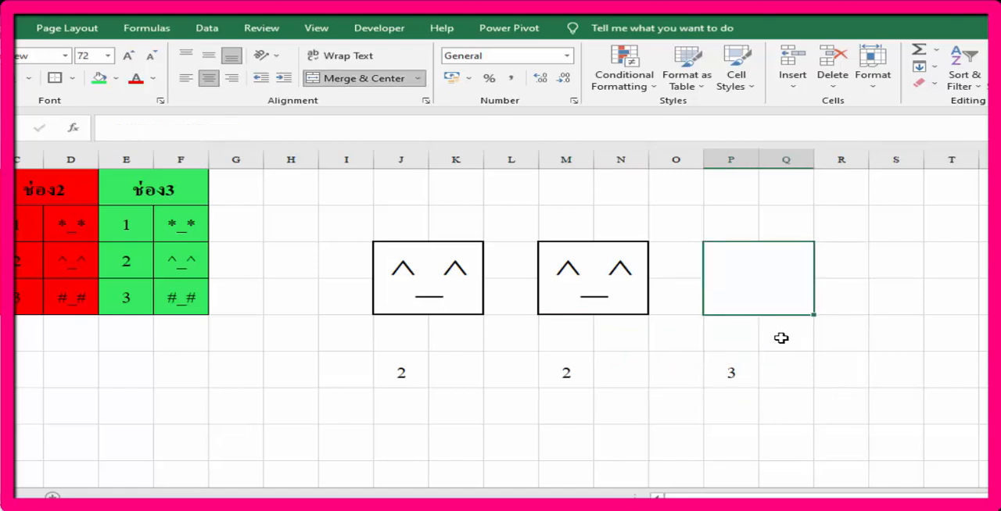
pyautogui.write('=vl')
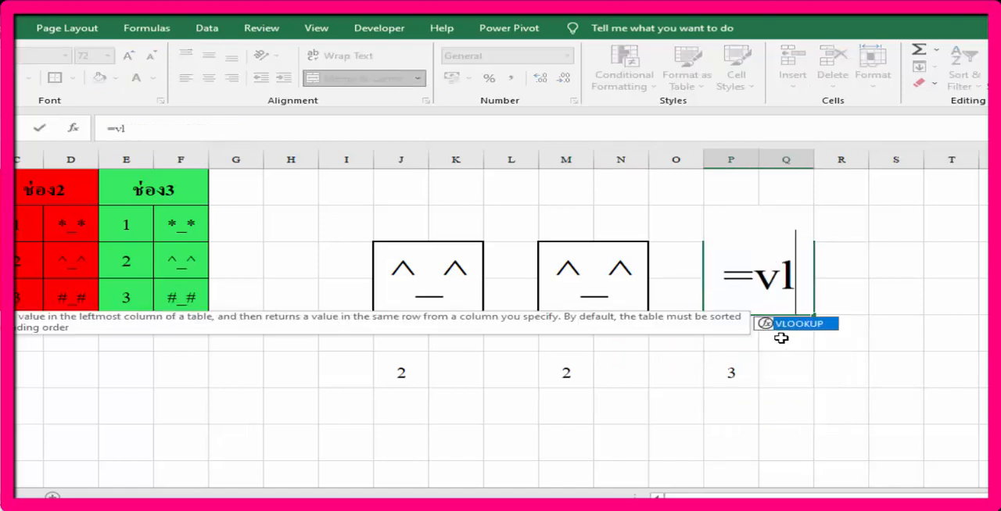
pyautogui.doubleClick(807, 323)
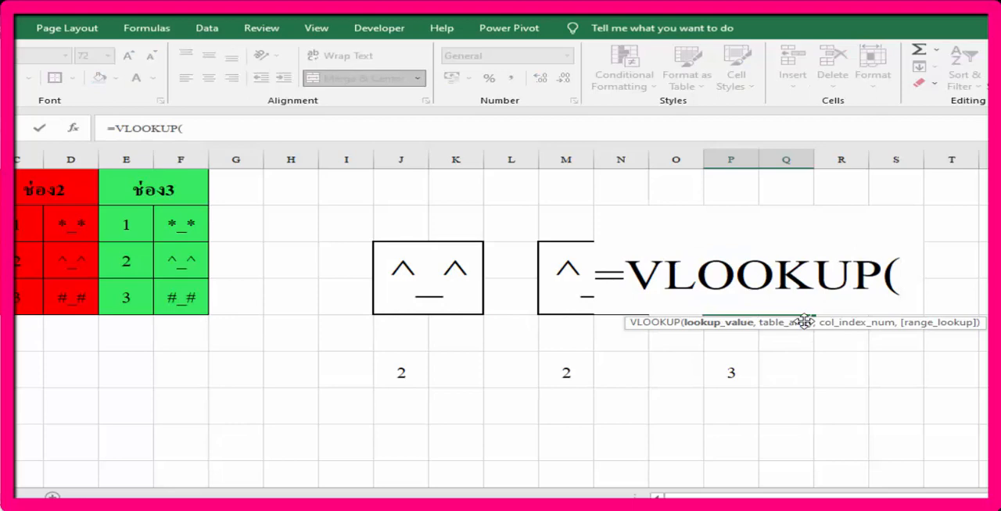
pyautogui.click(686, 364)
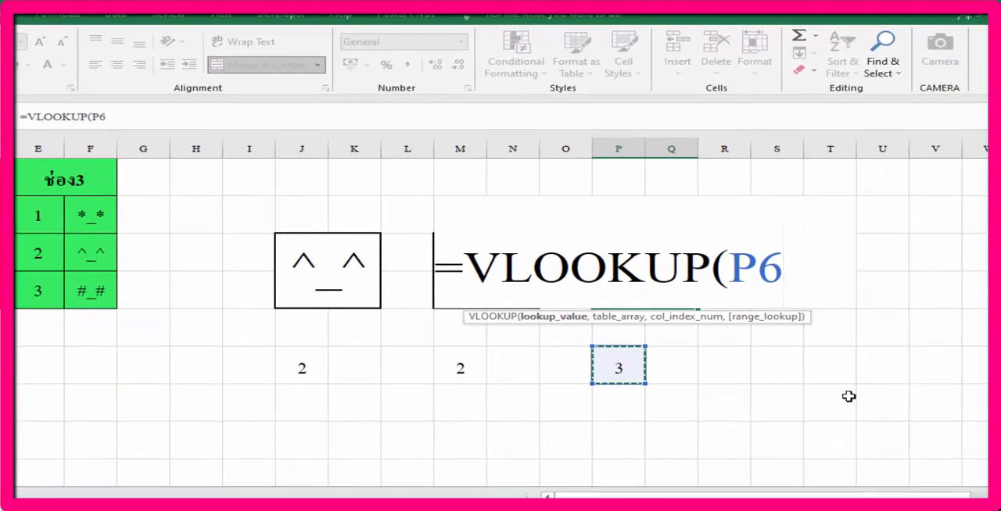
pyautogui.write('m')
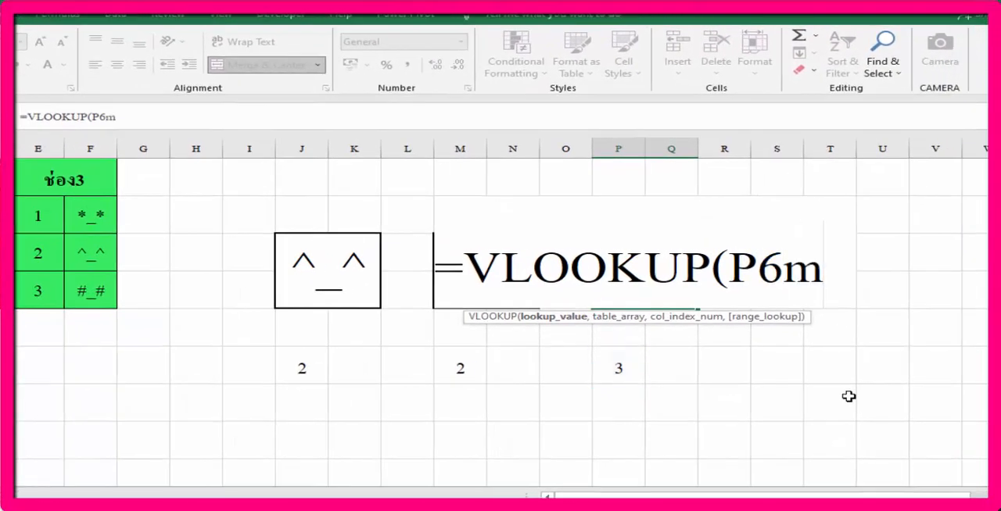
pyautogui.press('BackSpace')
pyautogui.write(',')
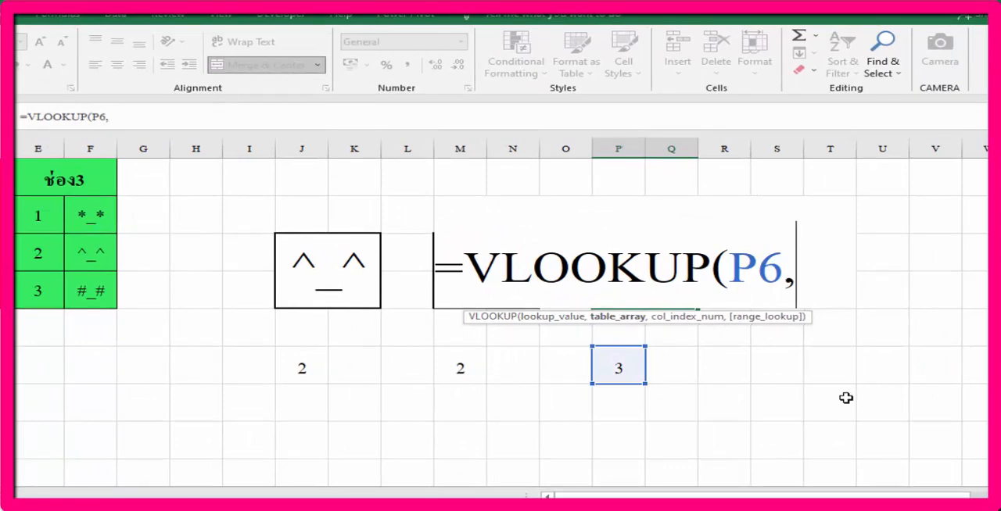
pyautogui.moveTo(45, 217); pyautogui.dragTo(99, 291)
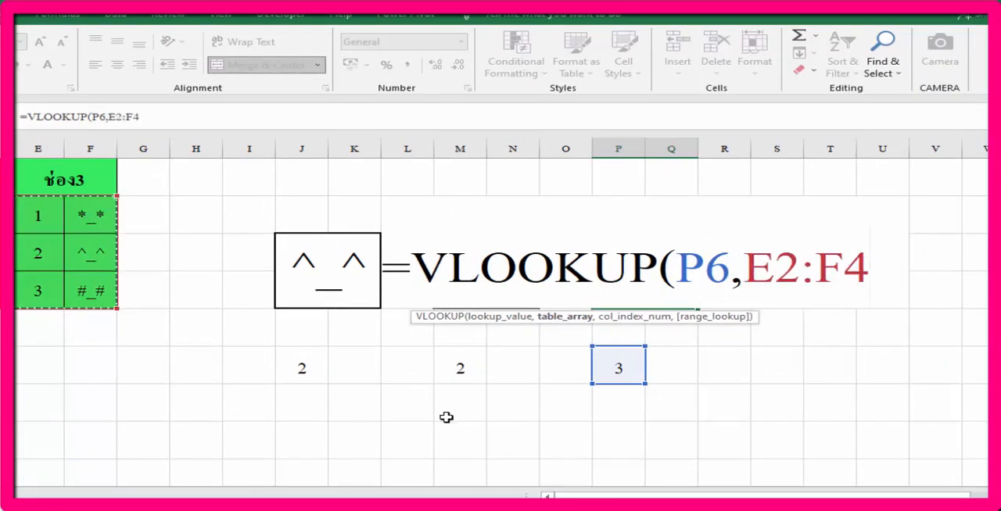
pyautogui.write(',')
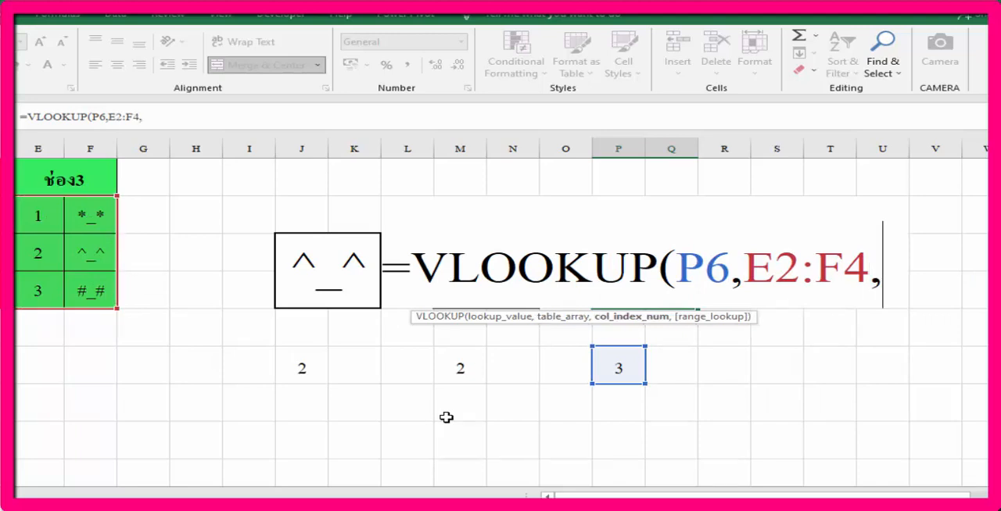
pyautogui.write('2')
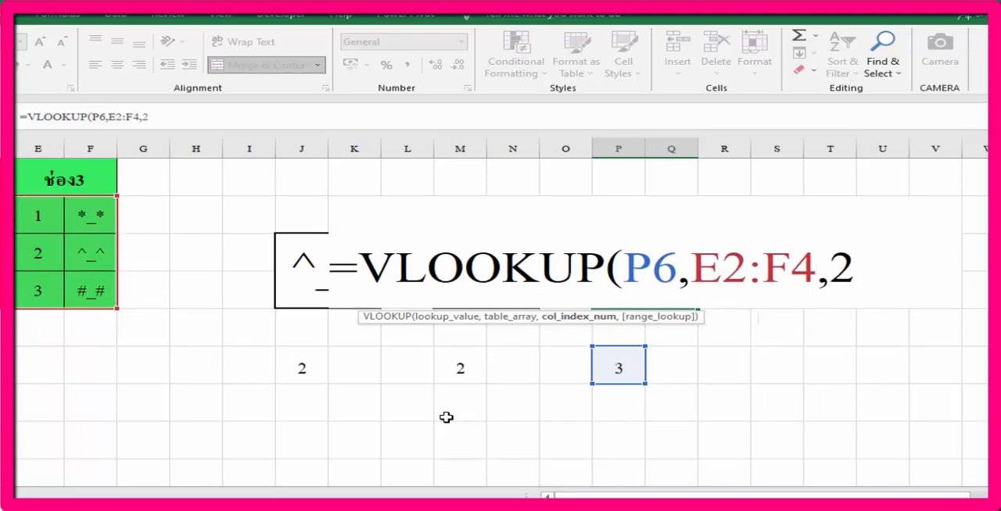
pyautogui.write(',0')
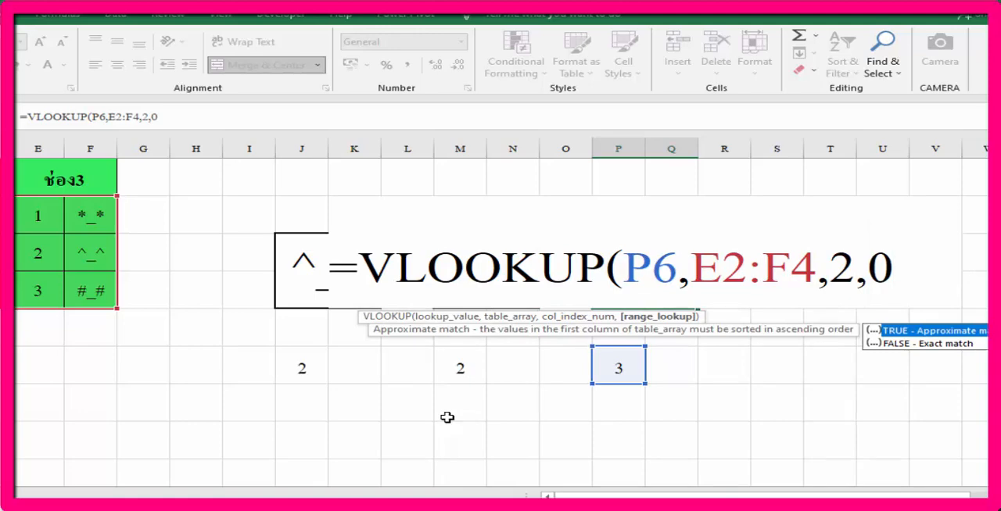
pyautogui.write(')')
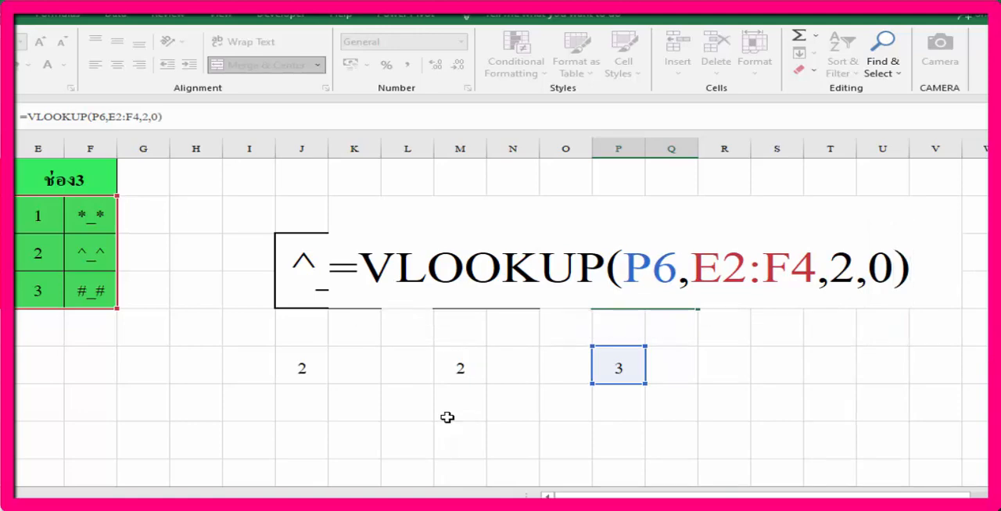
pyautogui.press('Return')
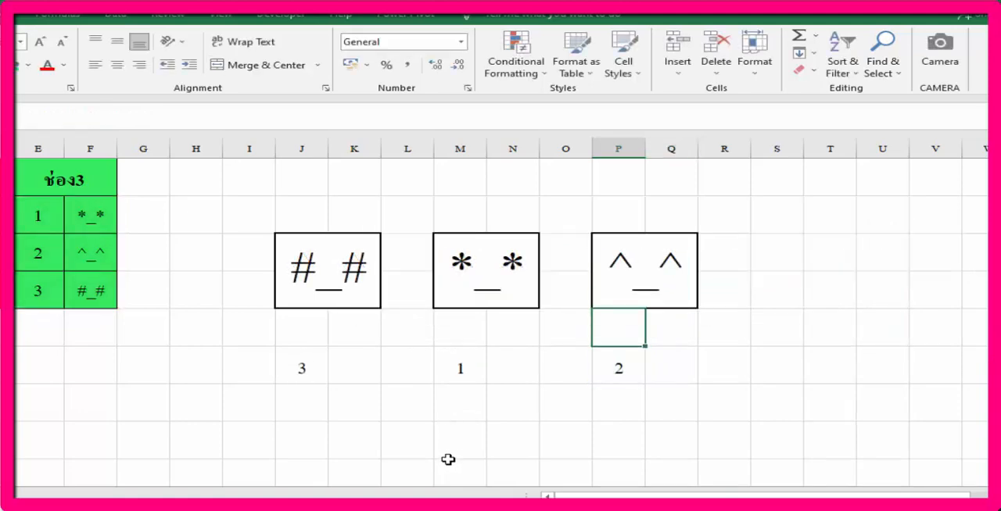
pyautogui.click(335, 270)
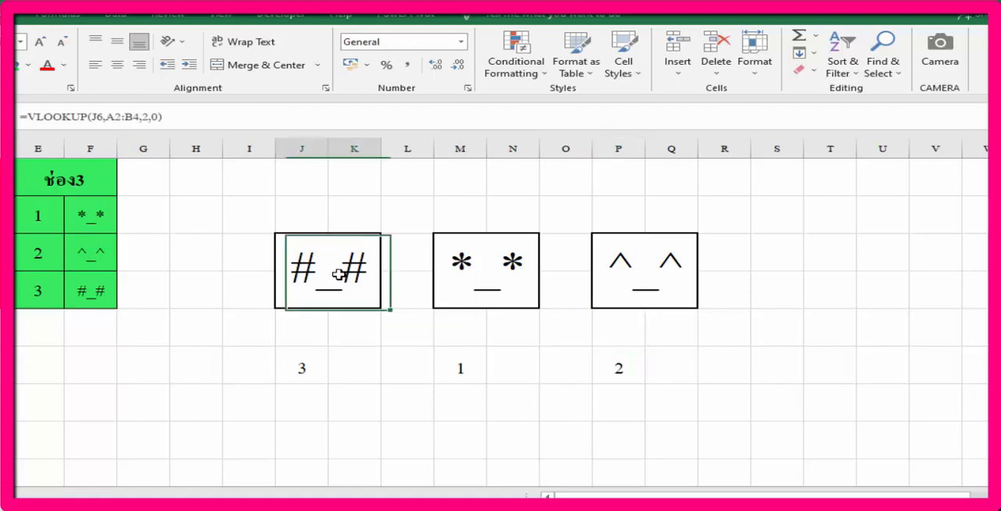
pyautogui.click(508, 271)
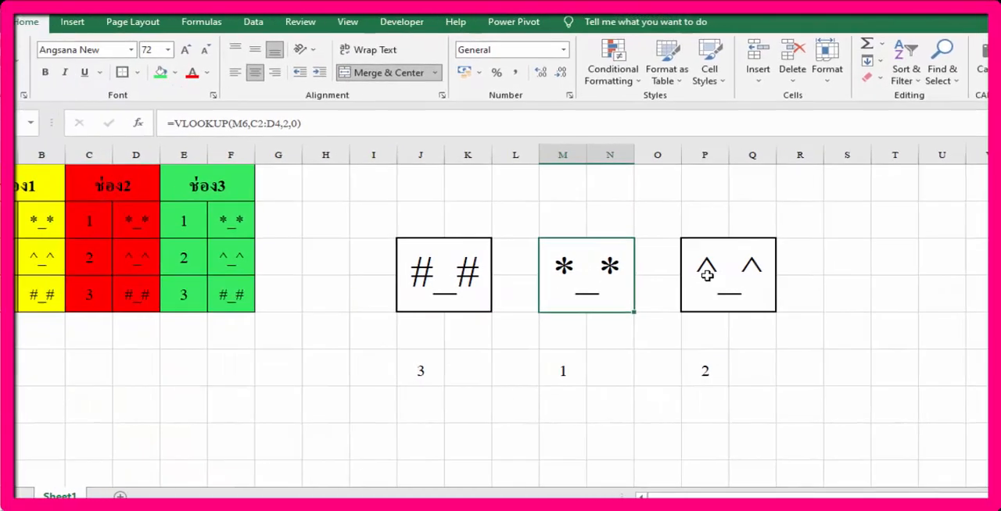
pyautogui.click(706, 275)
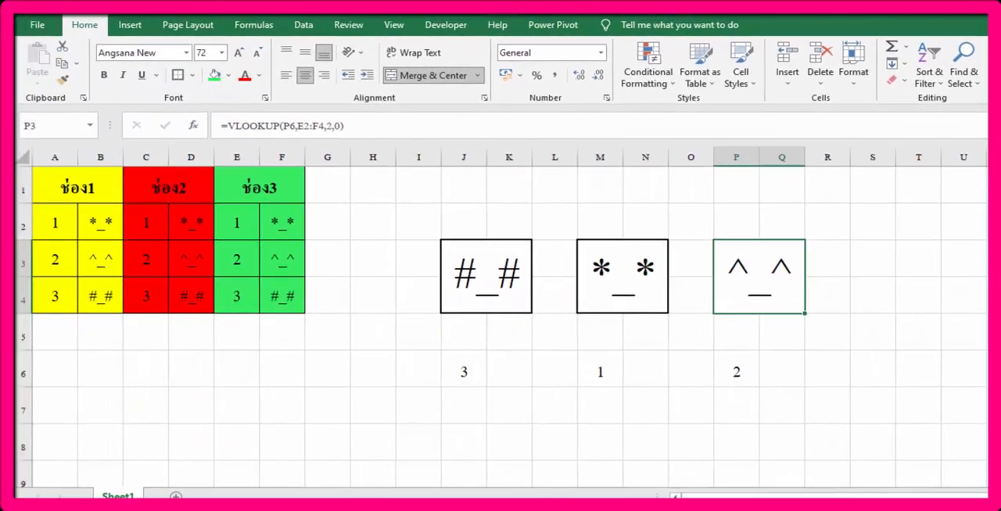
pyautogui.click(349, 419)
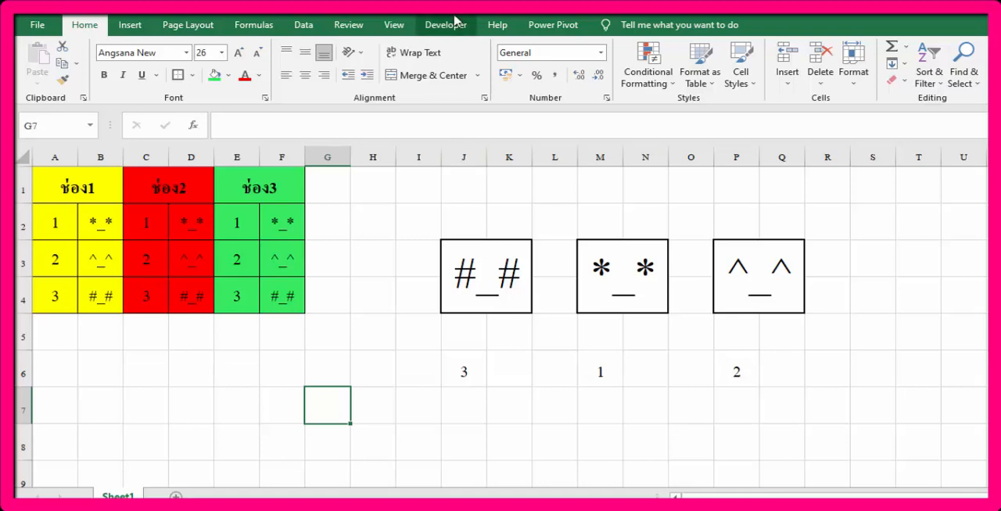
# Step: Draw an ActiveX command button over J6:Q7 below the display boxes, covering the random numbers, and open its click event code
pyautogui.click(453, 25)
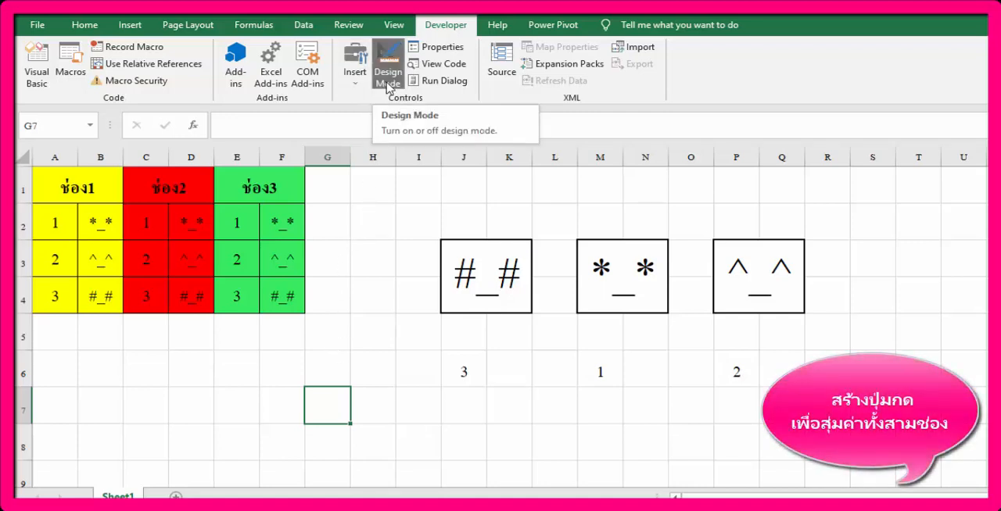
pyautogui.click(358, 91)
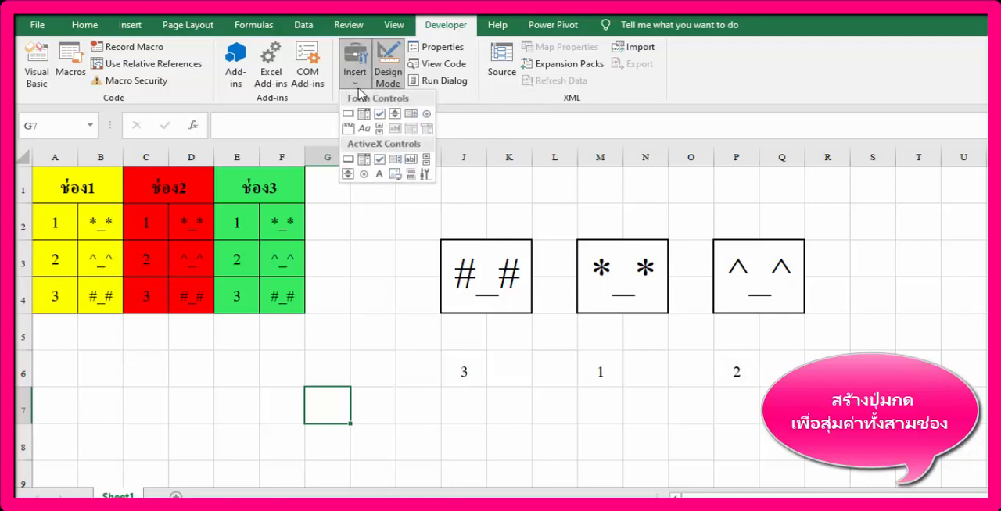
pyautogui.click(348, 159)
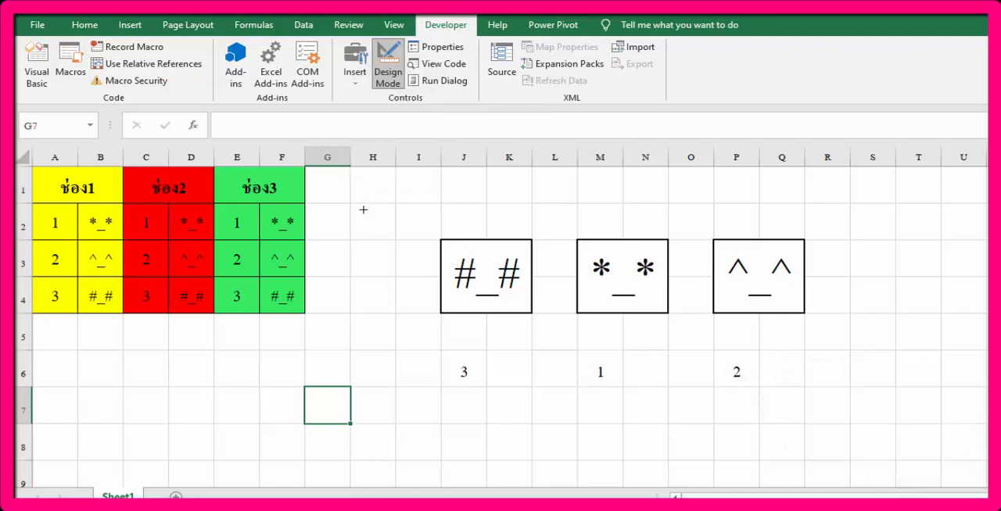
pyautogui.moveTo(441, 351)
pyautogui.mouseDown()
pyautogui.moveTo(454, 393)
pyautogui.moveTo(818, 429)
pyautogui.moveTo(805, 426)
pyautogui.mouseUp()
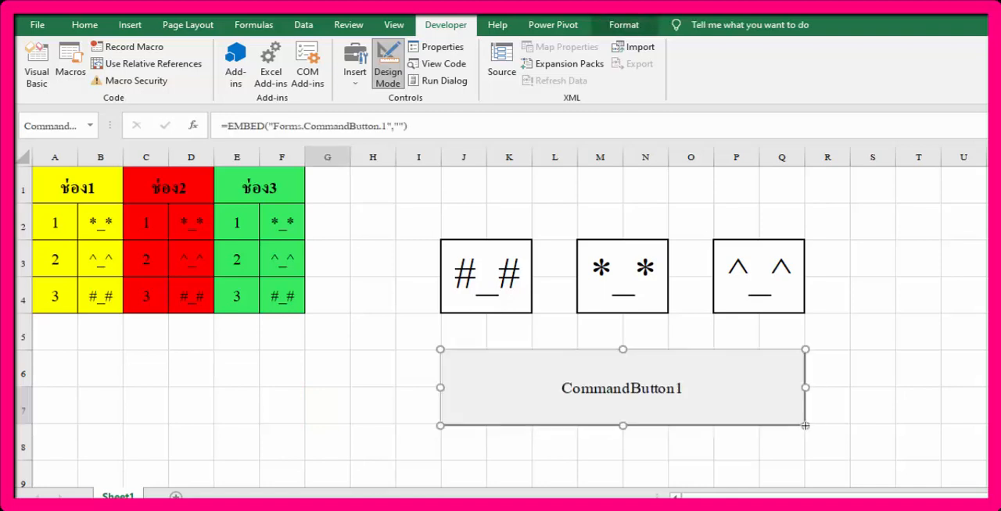
pyautogui.rightClick(668, 375)
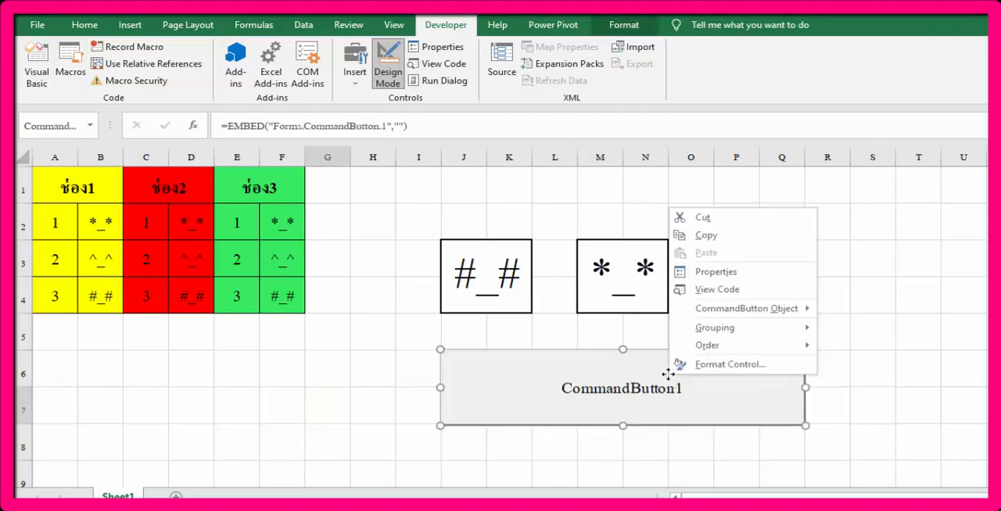
pyautogui.click(717, 290)
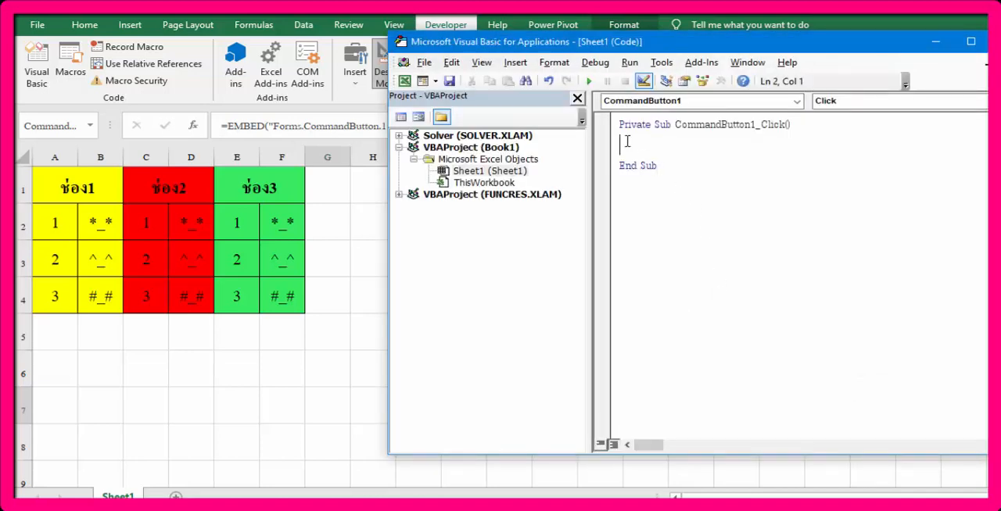
# Step: Add the line sheet1.Calculate to the CommandButton1_Click procedure and close the code editor
pyautogui.write('sheet1')
pyautogui.write('.')
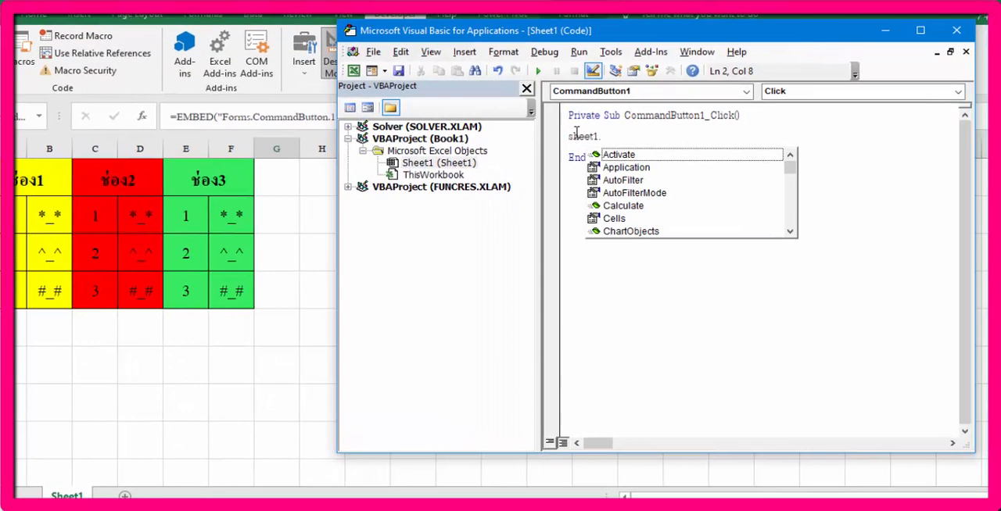
pyautogui.write('c')
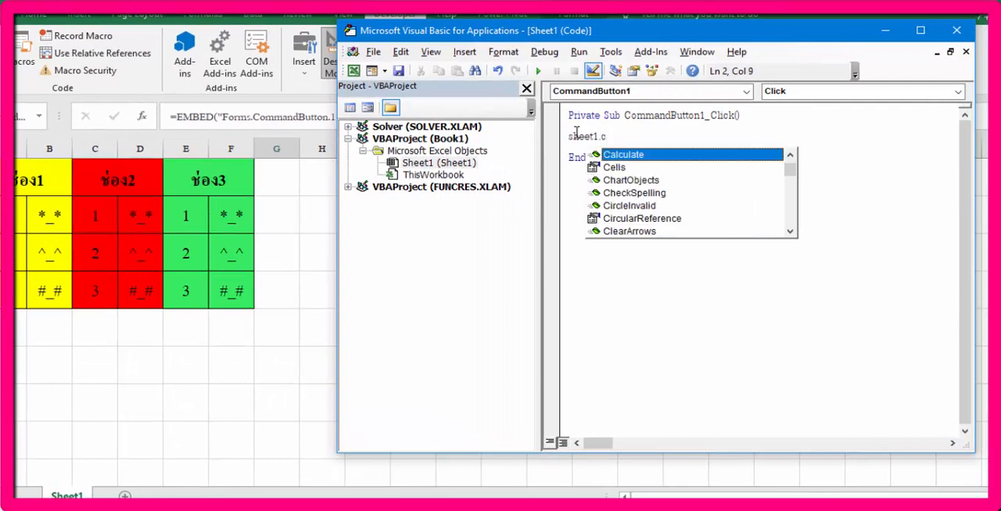
pyautogui.doubleClick(614, 156)
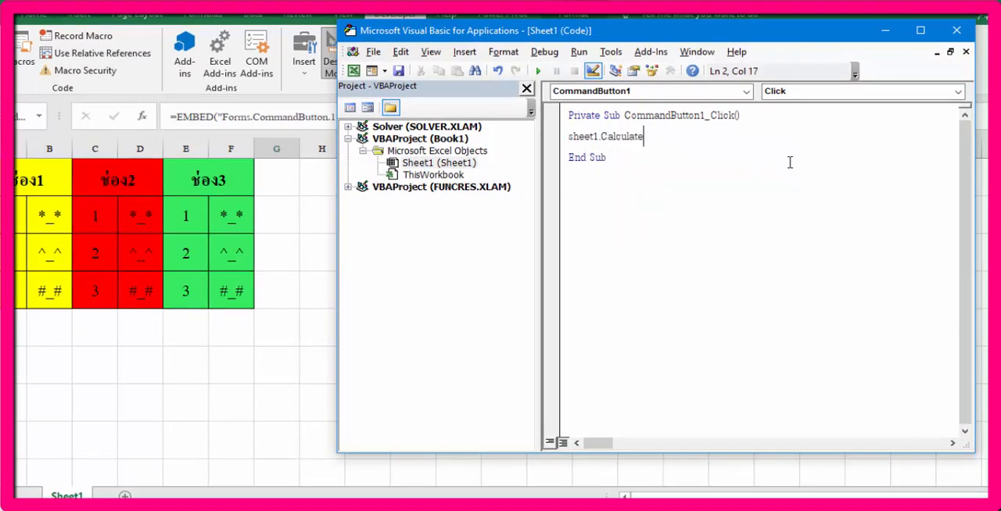
pyautogui.click(956, 31)
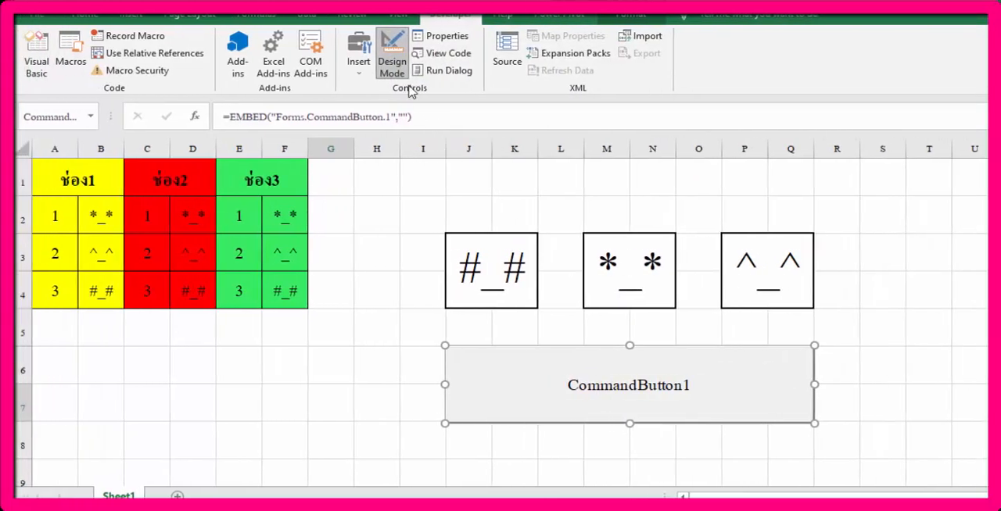
# Step: Leave Design Mode and test the command button several times to randomize the three display boxes
pyautogui.click(391, 65)
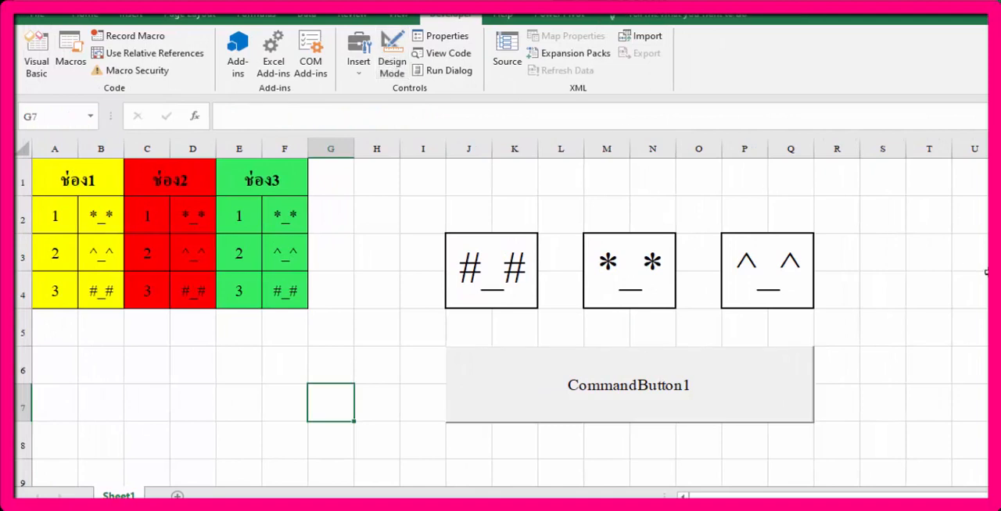
pyautogui.click(778, 382)
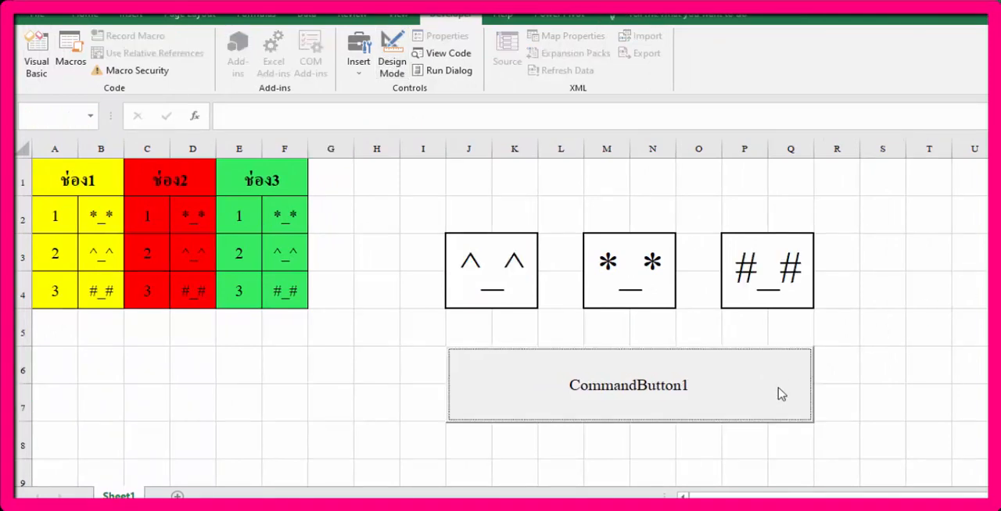
pyautogui.click(762, 399)
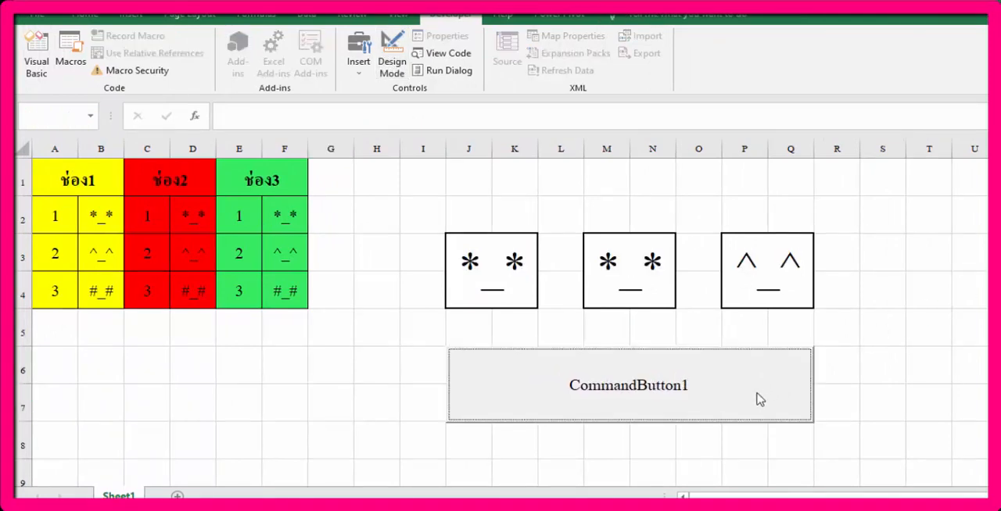
pyautogui.click(758, 395)
pyautogui.click(758, 395)
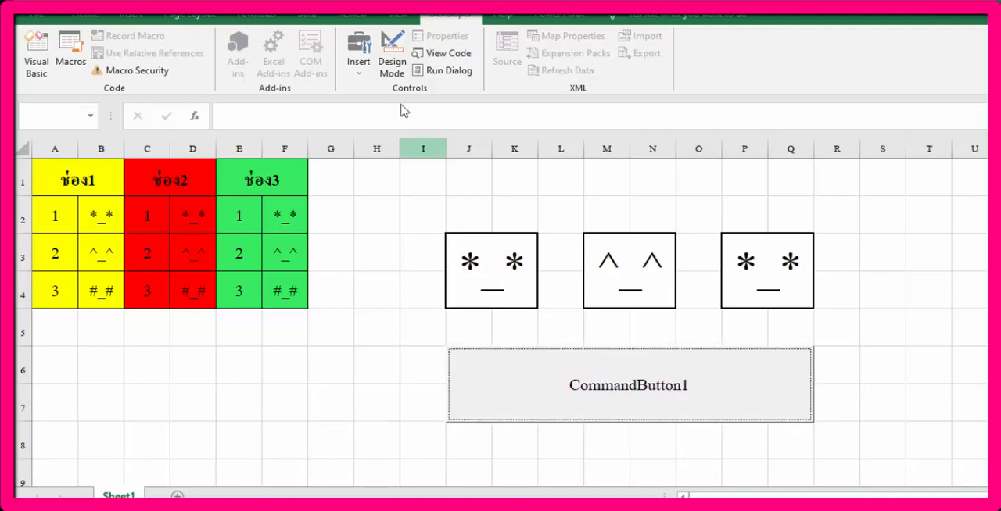
# Step: Return to Design Mode and change the command button's Caption property to SPIN
pyautogui.click(390, 71)
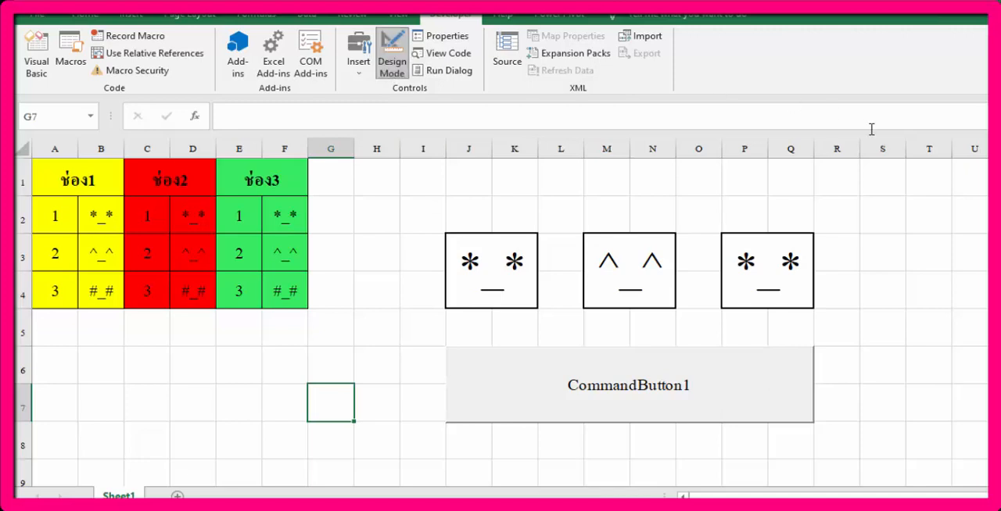
pyautogui.rightClick(694, 375)
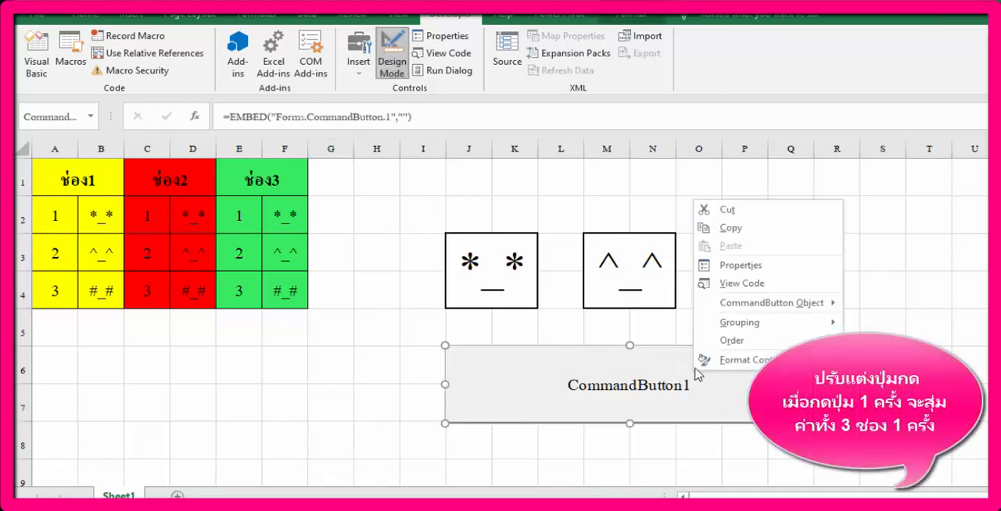
pyautogui.click(747, 267)
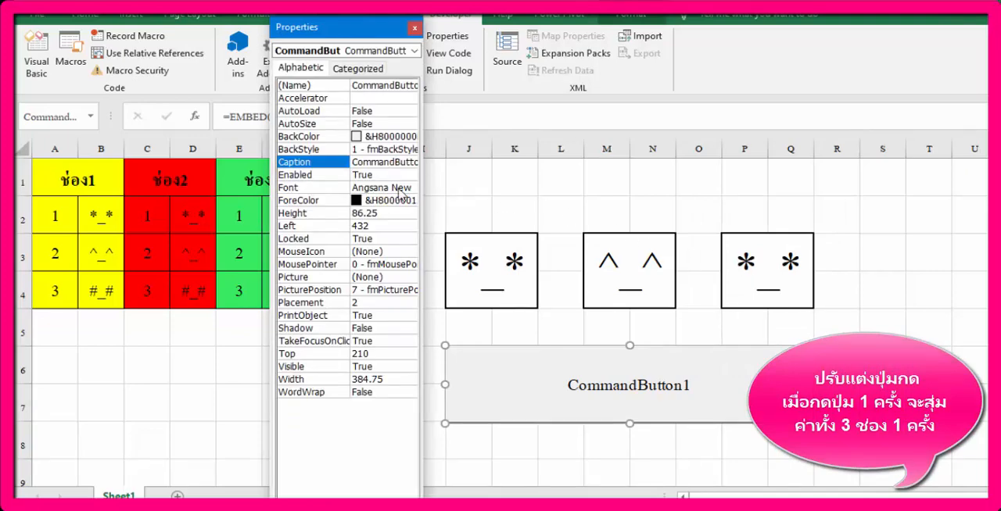
pyautogui.click(378, 162)
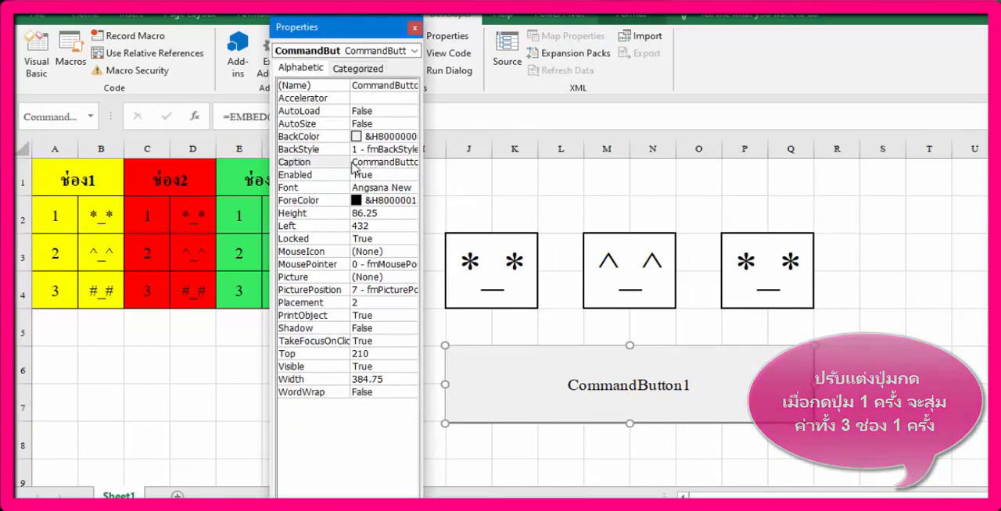
pyautogui.moveTo(352, 162); pyautogui.dragTo(443, 162)
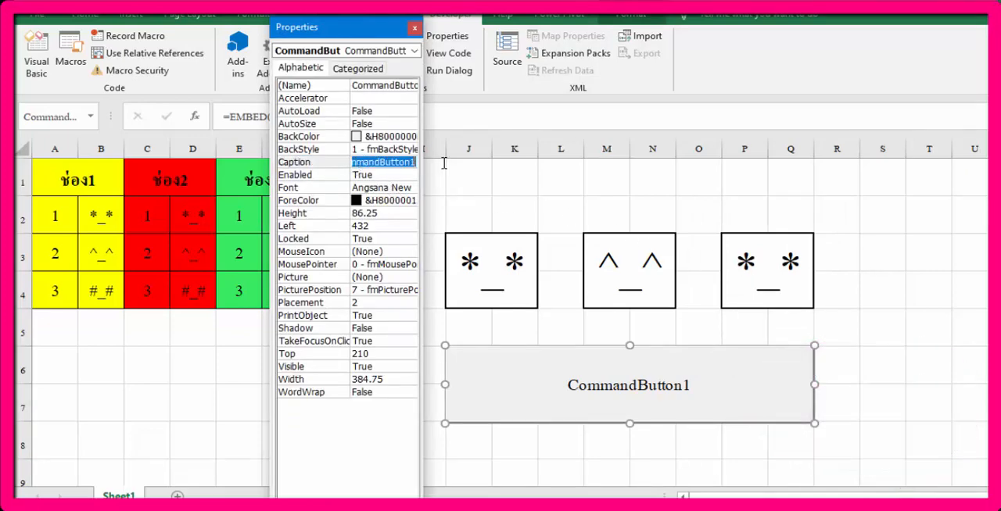
pyautogui.write('S')
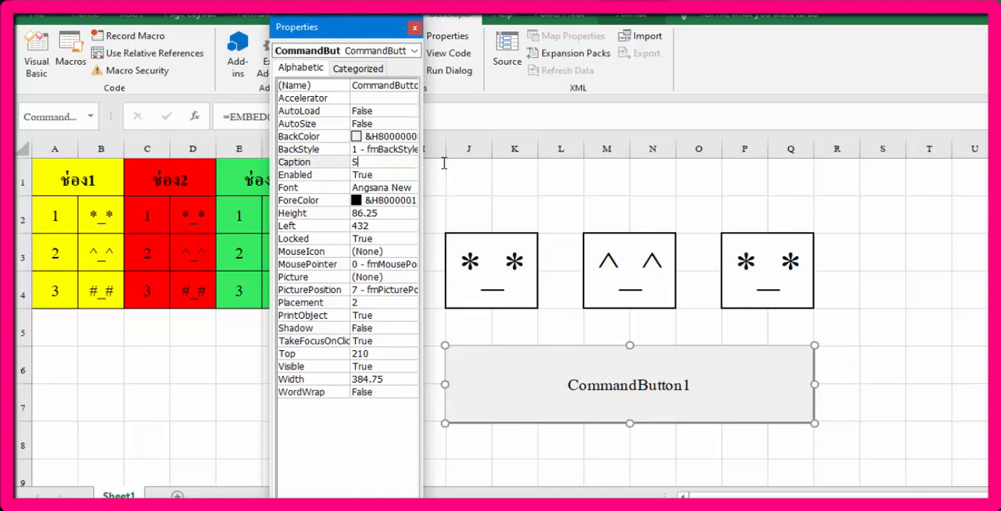
pyautogui.write('PIN')
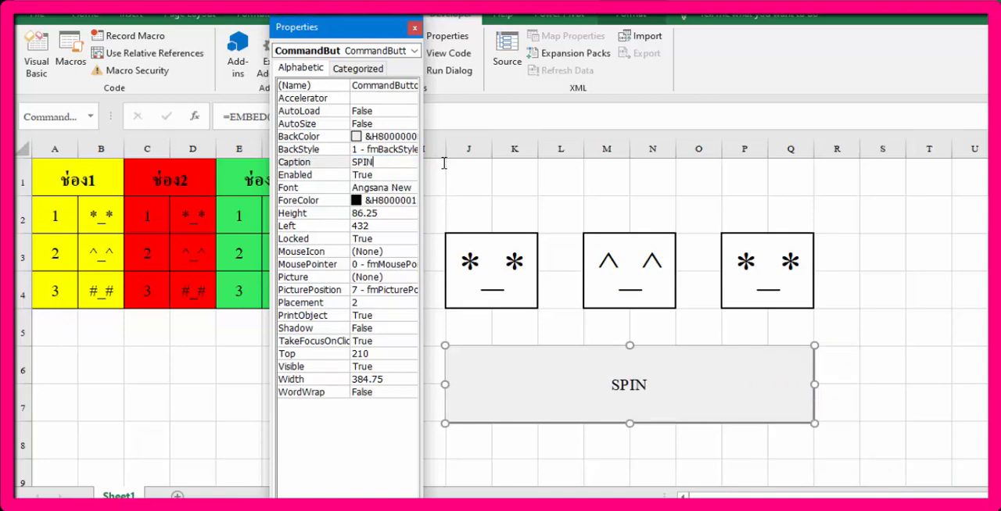
# Step: Set the SPIN button's BackColor to bright green from the palette and close its properties
pyautogui.click(373, 140)
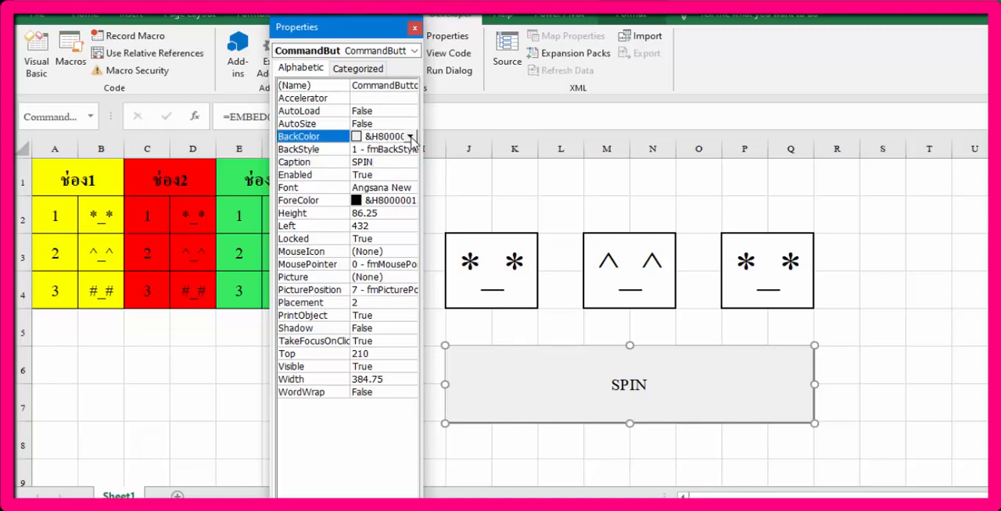
pyautogui.click(410, 137)
pyautogui.click(328, 155)
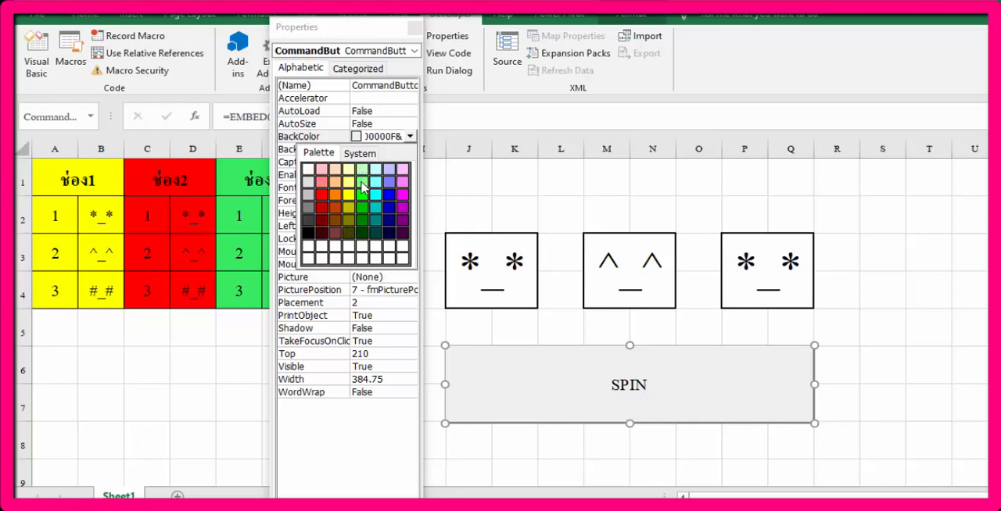
pyautogui.click(362, 199)
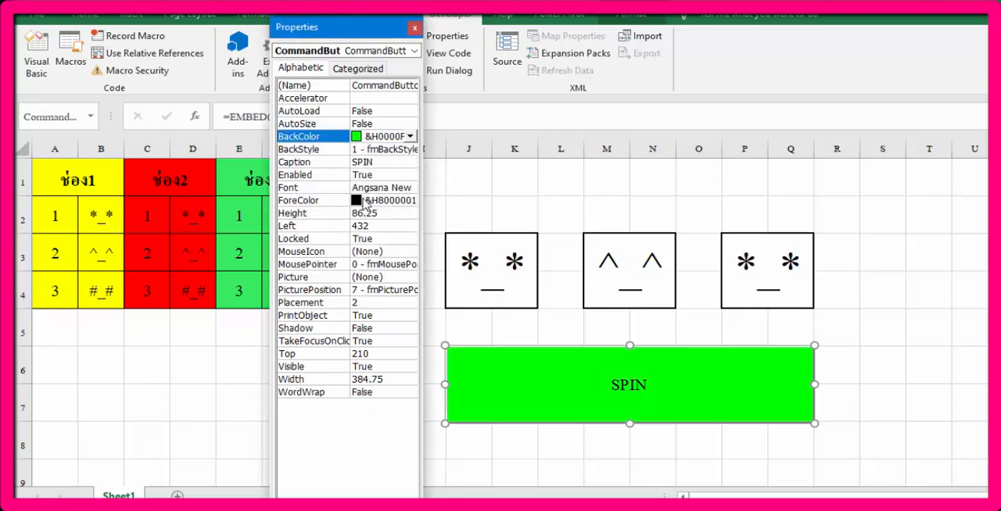
pyautogui.click(414, 28)
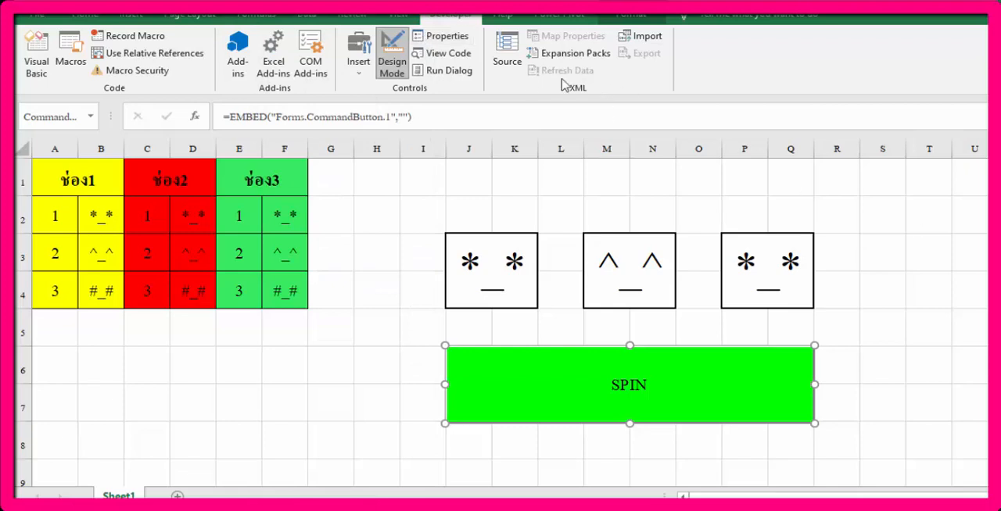
# Step: Exit Design Mode and run the green SPIN button repeatedly to randomize the faces in all three boxes
pyautogui.click(392, 55)
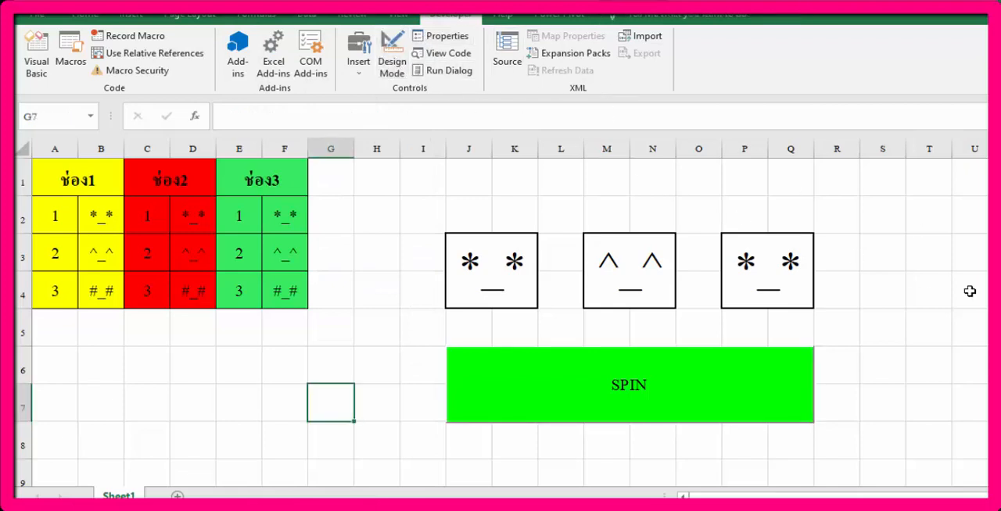
pyautogui.click(699, 391)
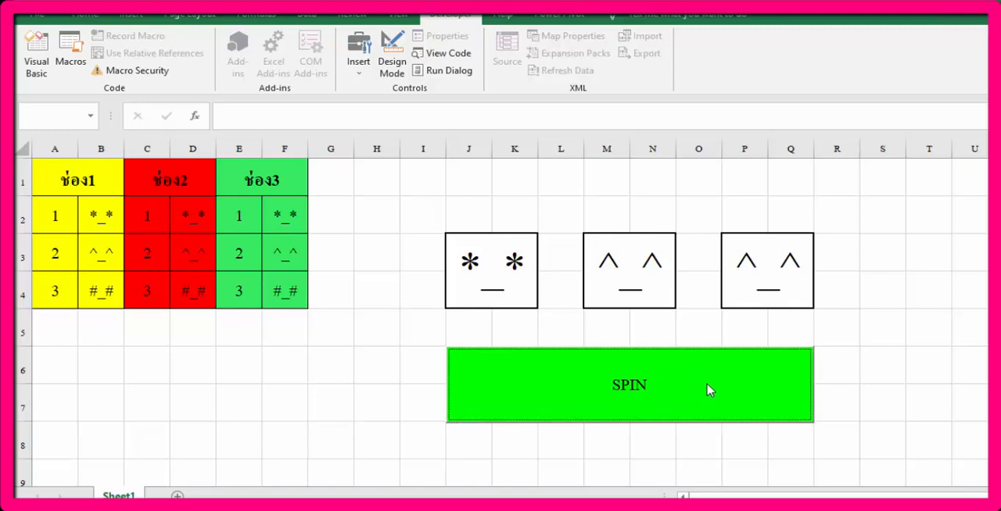
pyautogui.click(707, 391)
pyautogui.click(706, 391)
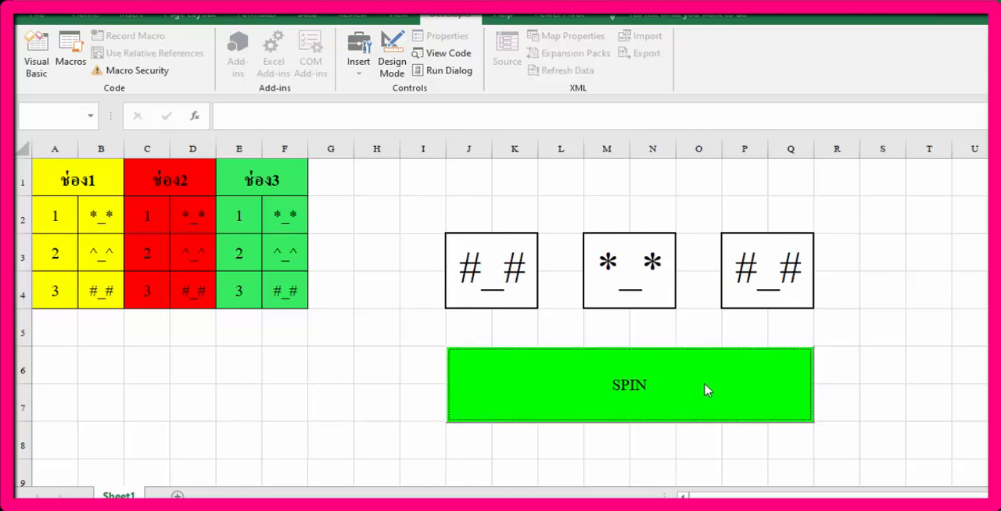
pyautogui.click(706, 391)
pyautogui.click(706, 391)
pyautogui.click(706, 391)
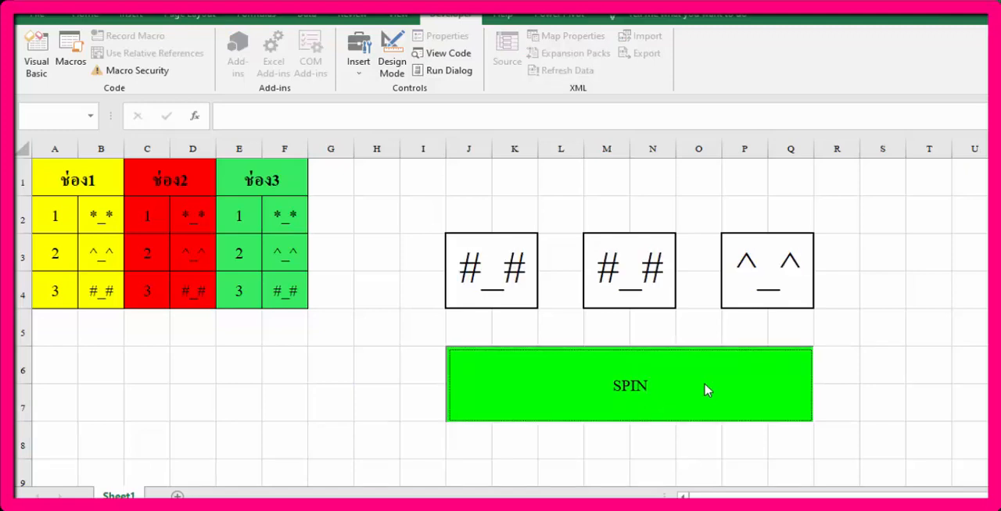
pyautogui.click(706, 391)
pyautogui.click(706, 390)
pyautogui.click(706, 391)
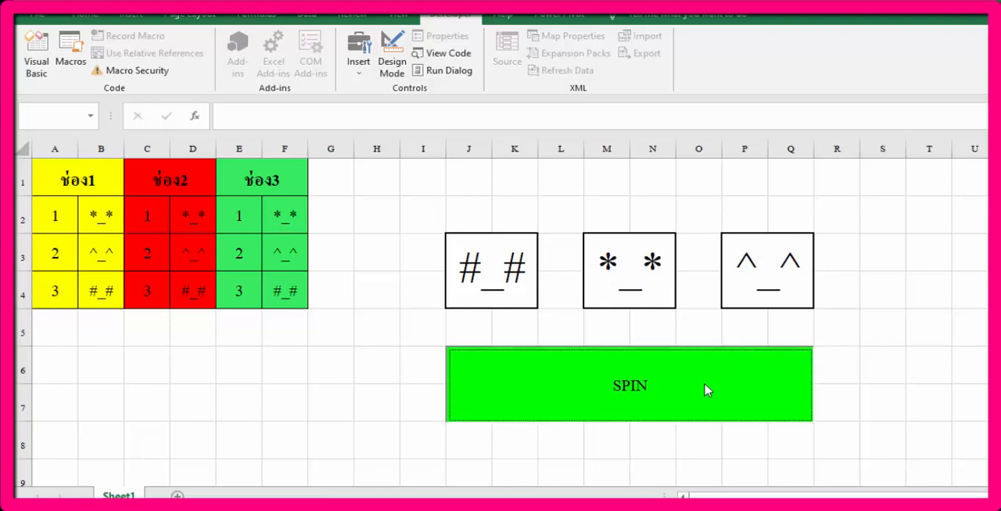
pyautogui.click(641, 400)
pyautogui.click(515, 403)
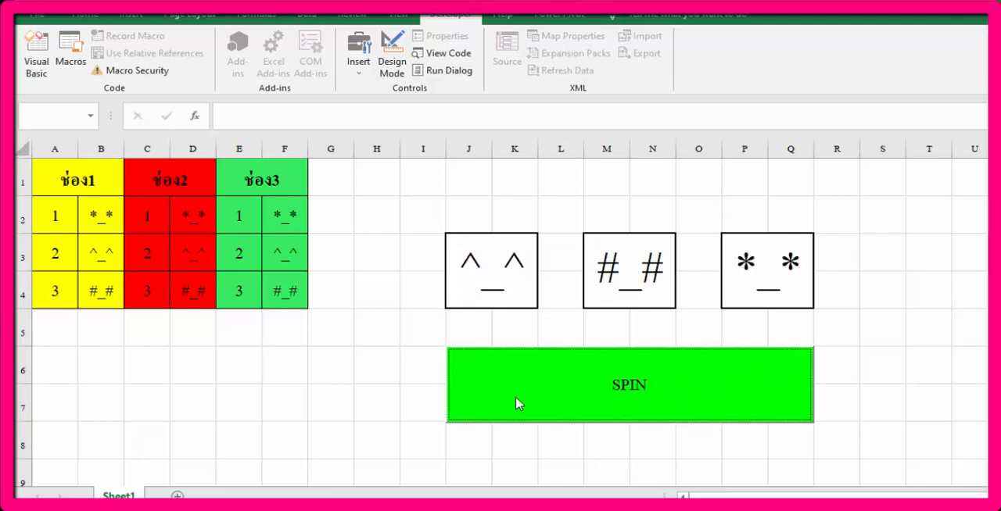
pyautogui.click(516, 402)
pyautogui.click(516, 403)
pyautogui.click(516, 403)
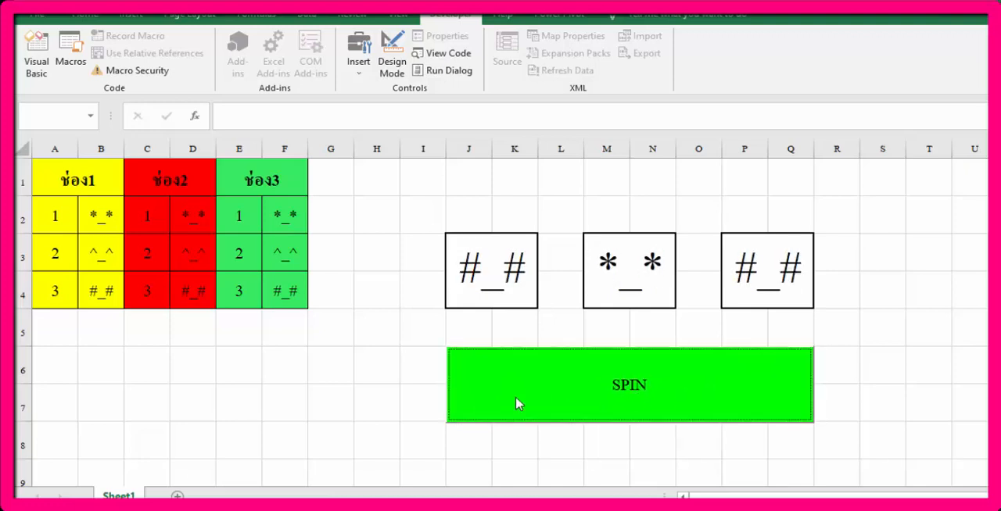
pyautogui.click(516, 403)
pyautogui.click(516, 402)
pyautogui.click(516, 402)
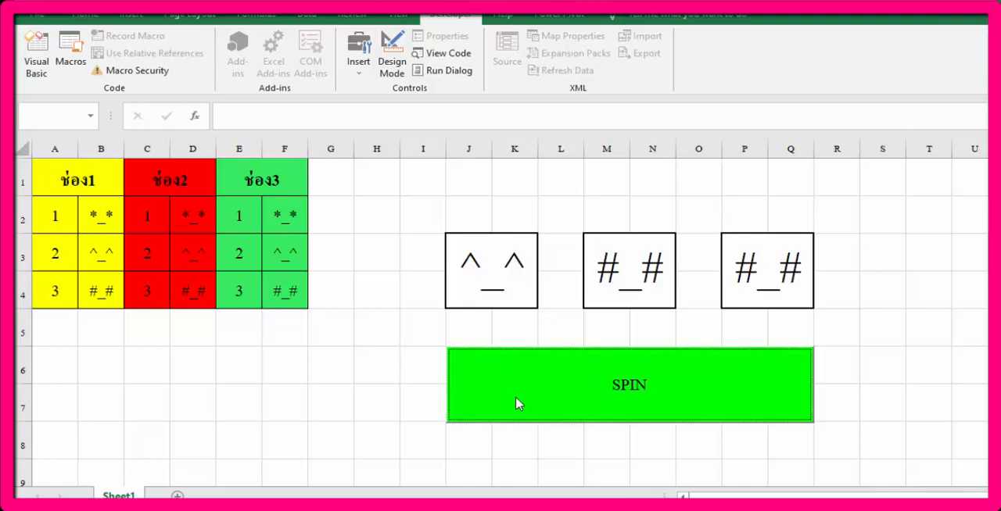
pyautogui.click(516, 402)
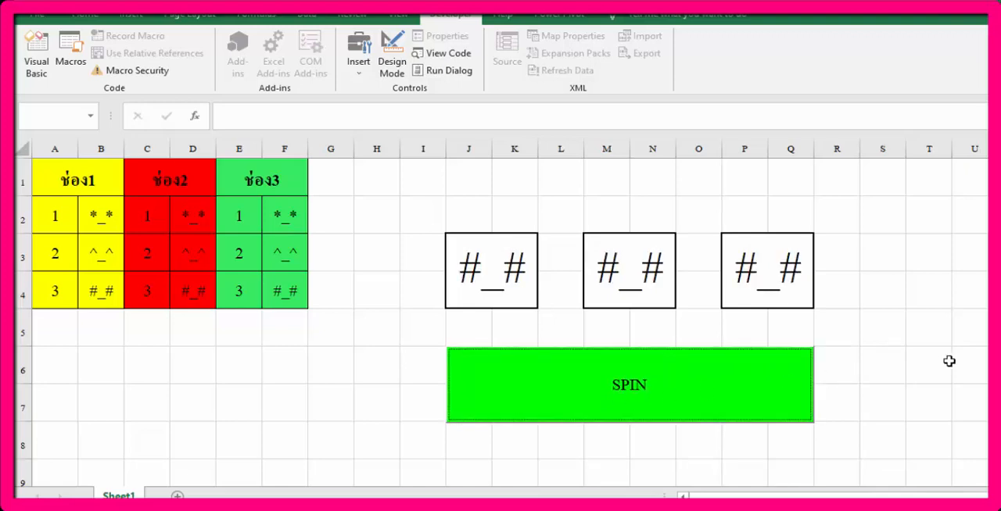